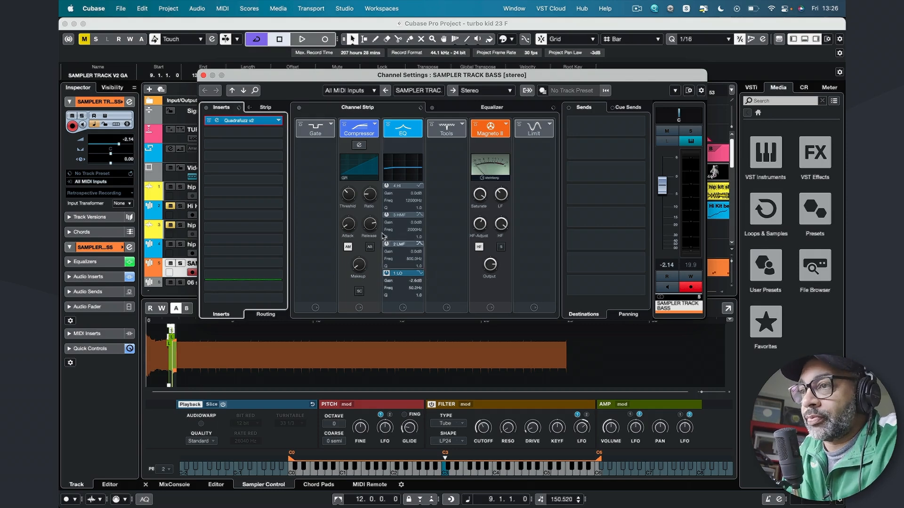
- Open the Quadrafuzz v2 insert on the sampler bass channel and activate its third and fourth bands
{"action": "left_click", "coordinate": [217, 120]}
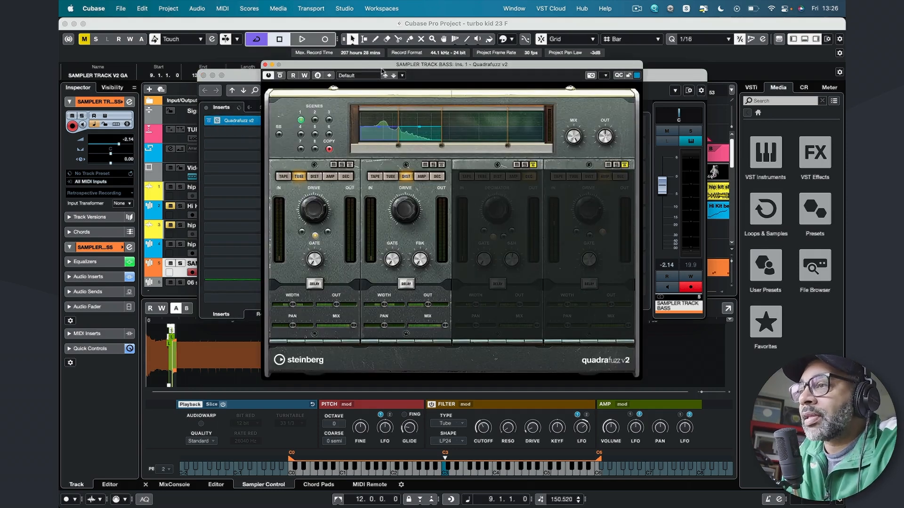
{"action": "left_click_drag", "start_coordinate": [389, 69], "coordinate": [435, 58]}
{"action": "left_click", "coordinate": [582, 153]}
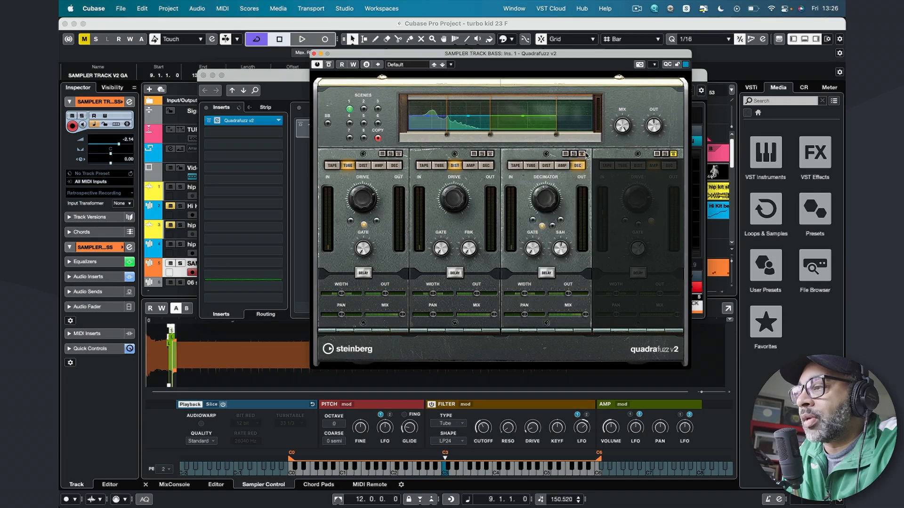
{"action": "left_click", "coordinate": [674, 153]}
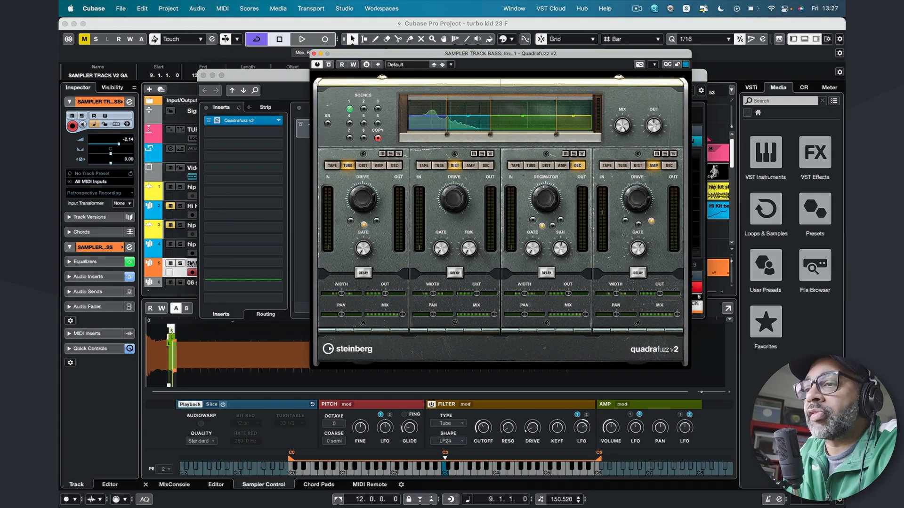
- Solo SAMPLER TRACK BASS for a brief audition and shorten the cycle range to four bars, from bar 9 to bar 13
{"action": "left_click", "coordinate": [180, 264]}
{"action": "left_click_drag", "start_coordinate": [450, 55], "coordinate": [530, 106]}
{"action": "key", "text": "space"}
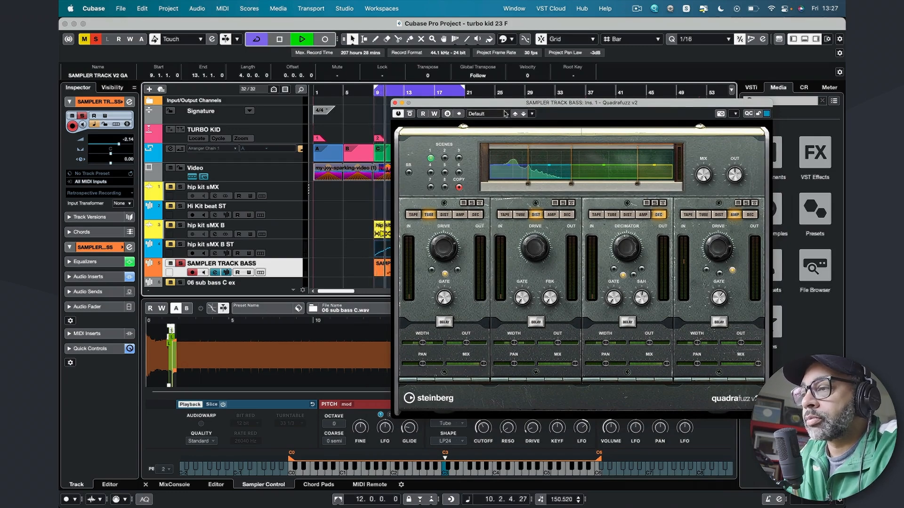
{"action": "key", "text": "space"}
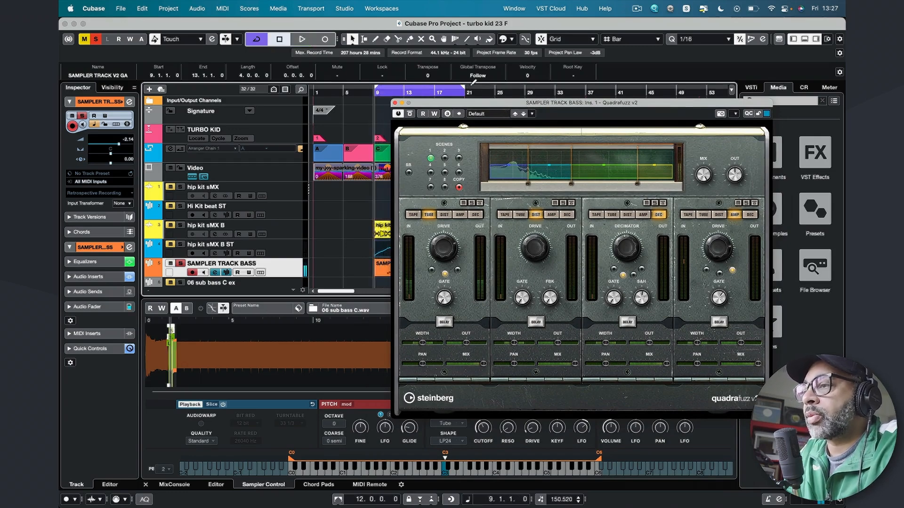
{"action": "left_click_drag", "start_coordinate": [463, 90], "coordinate": [404, 90]}
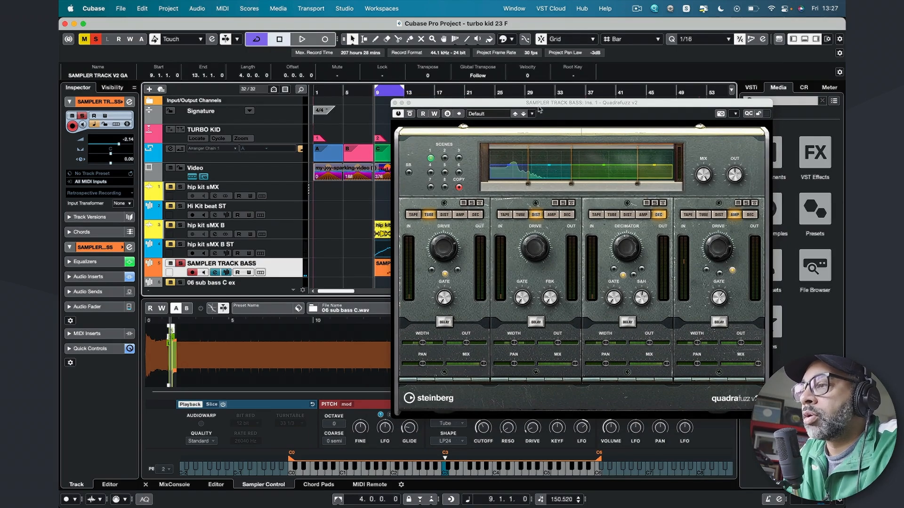
{"action": "left_click_drag", "start_coordinate": [541, 104], "coordinate": [450, 65]}
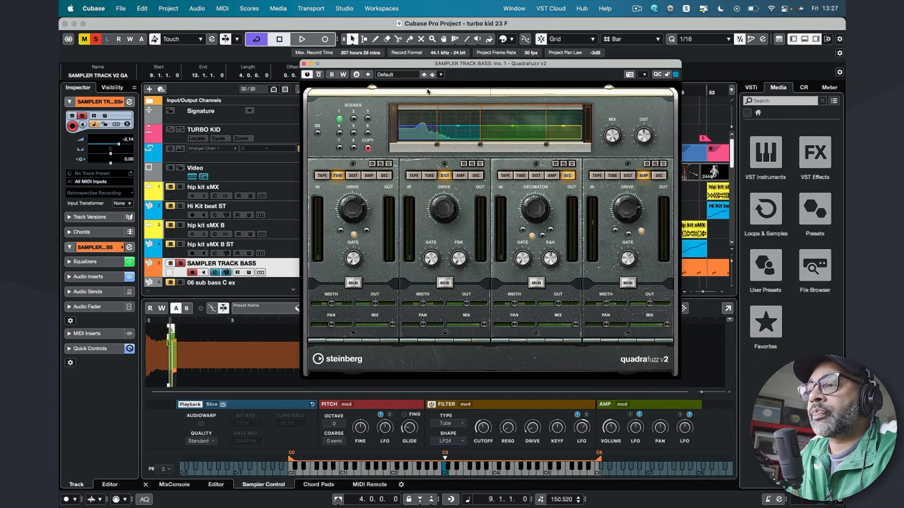
- Switch single-band mode on and back off, and turn the second band off and on again
{"action": "left_click", "coordinate": [318, 134]}
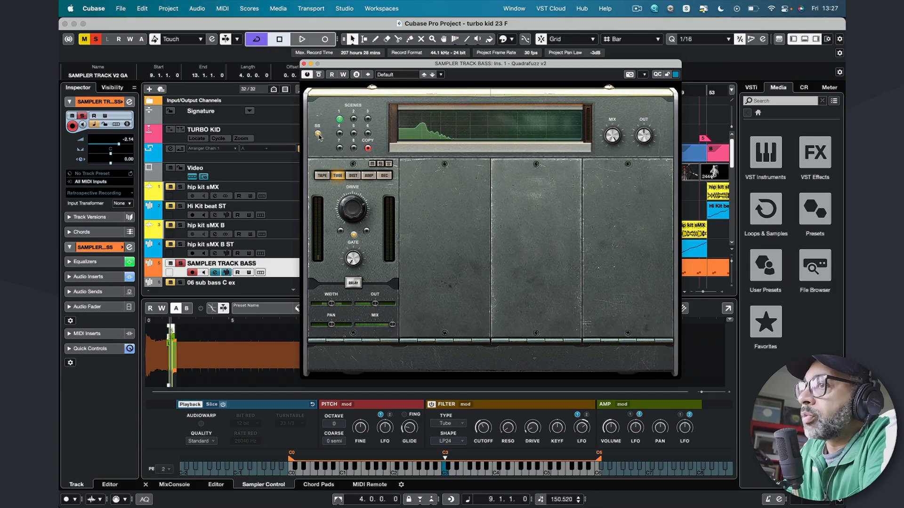
{"action": "left_click", "coordinate": [318, 135]}
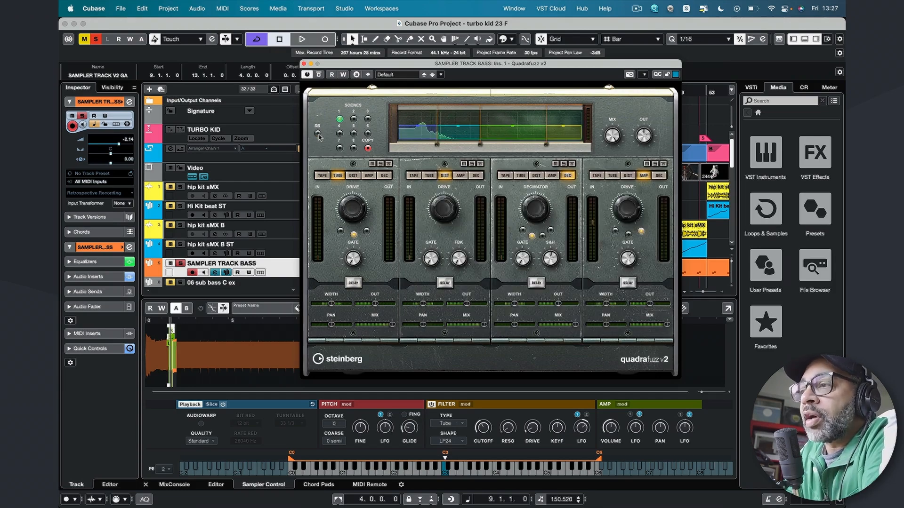
{"action": "left_click", "coordinate": [479, 164]}
{"action": "left_click", "coordinate": [480, 164]}
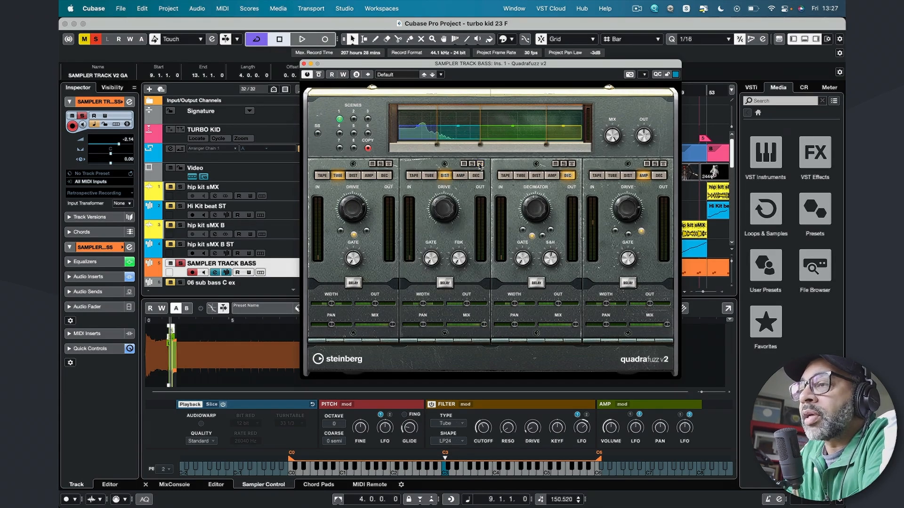
{"action": "left_click", "coordinate": [318, 135]}
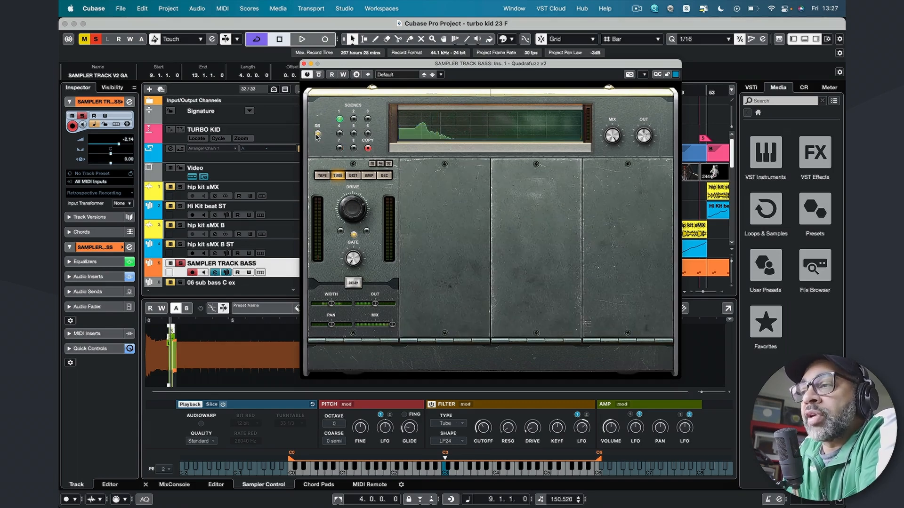
{"action": "left_click", "coordinate": [317, 135]}
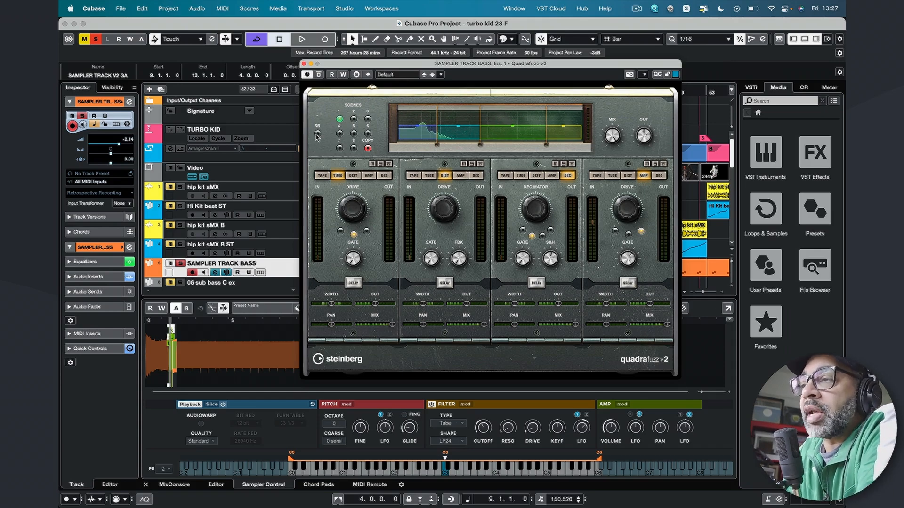
{"action": "left_click", "coordinate": [480, 164]}
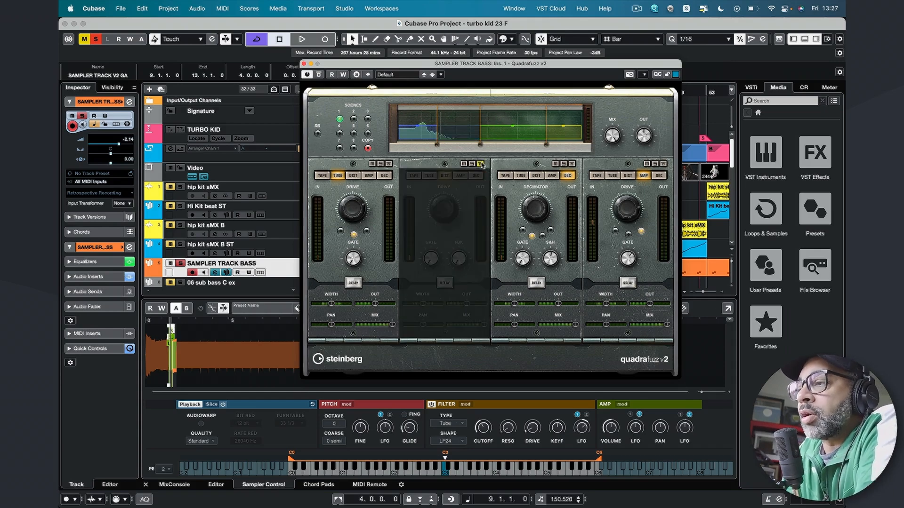
{"action": "left_click", "coordinate": [481, 163]}
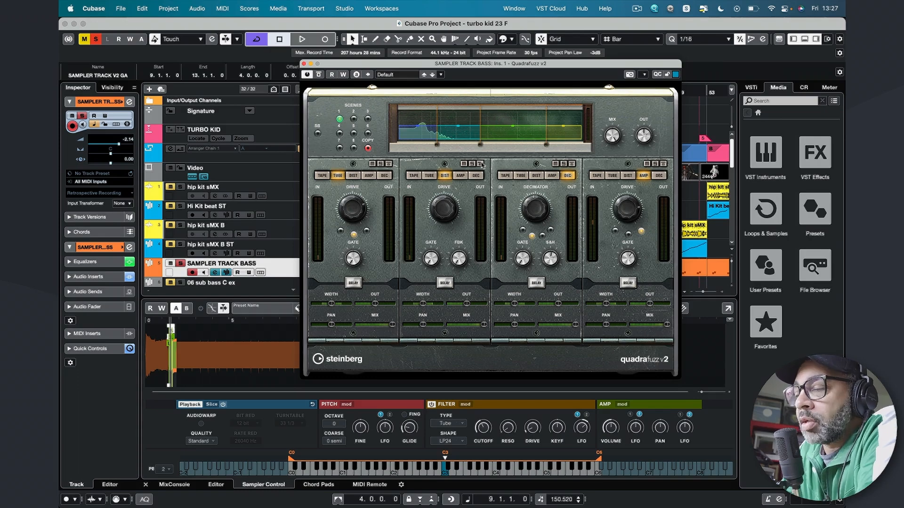
- Step through Quadrafuzz scenes 2 to 5 to examine their settings and return to scene 1
{"action": "left_click", "coordinate": [354, 119]}
{"action": "left_click", "coordinate": [369, 120]}
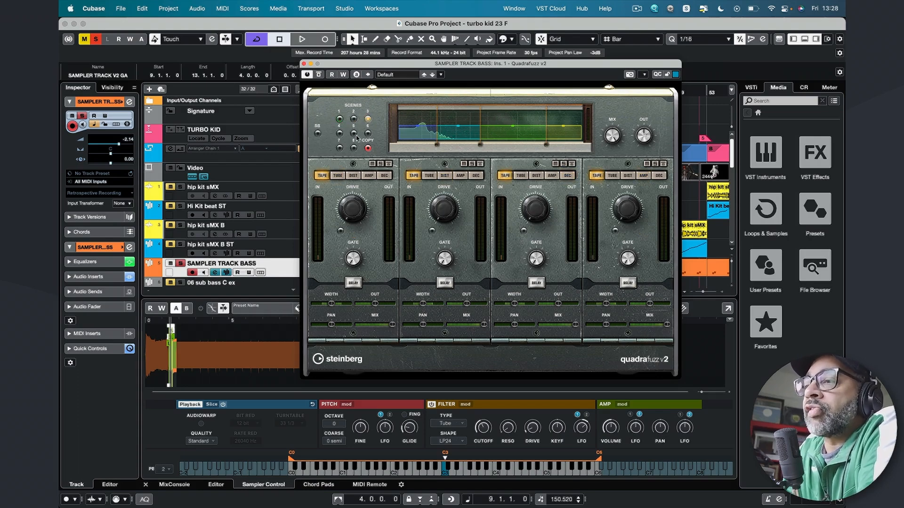
{"action": "left_click", "coordinate": [354, 134]}
{"action": "left_click", "coordinate": [339, 133]}
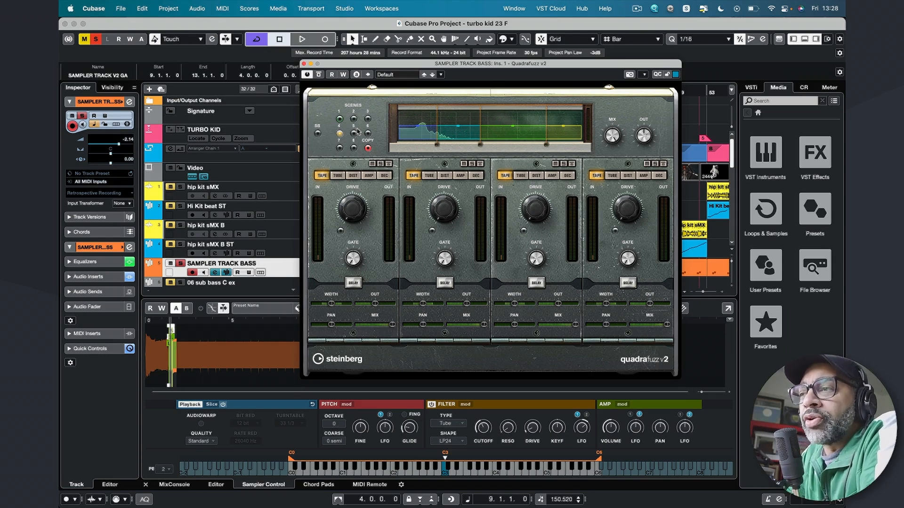
{"action": "left_click", "coordinate": [354, 119]}
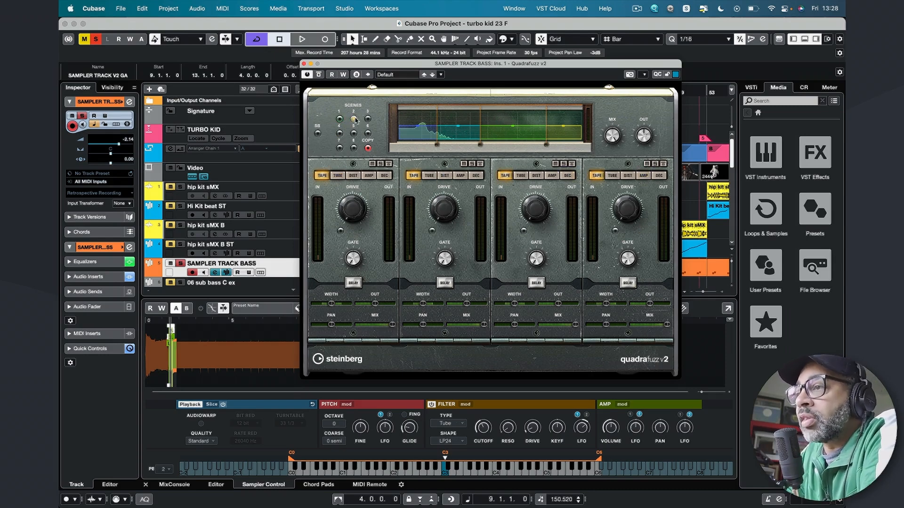
{"action": "left_click", "coordinate": [368, 119]}
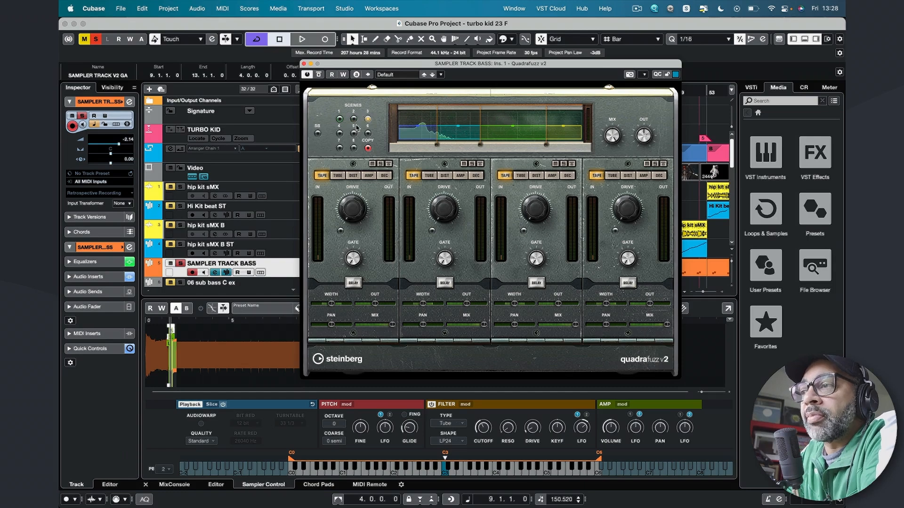
{"action": "left_click", "coordinate": [340, 119]}
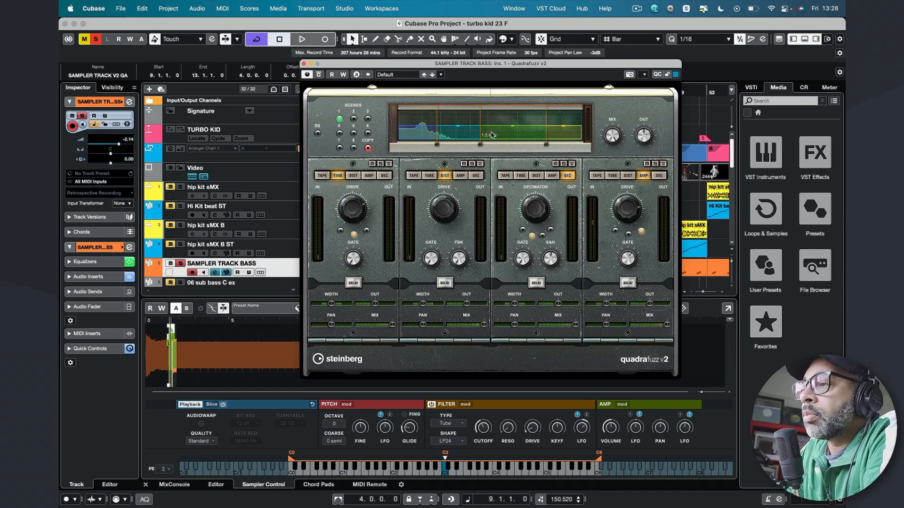
- Toggle the third band off and on, and try the fourth band's mute, solo and bypass controls
{"action": "left_click", "coordinate": [572, 164]}
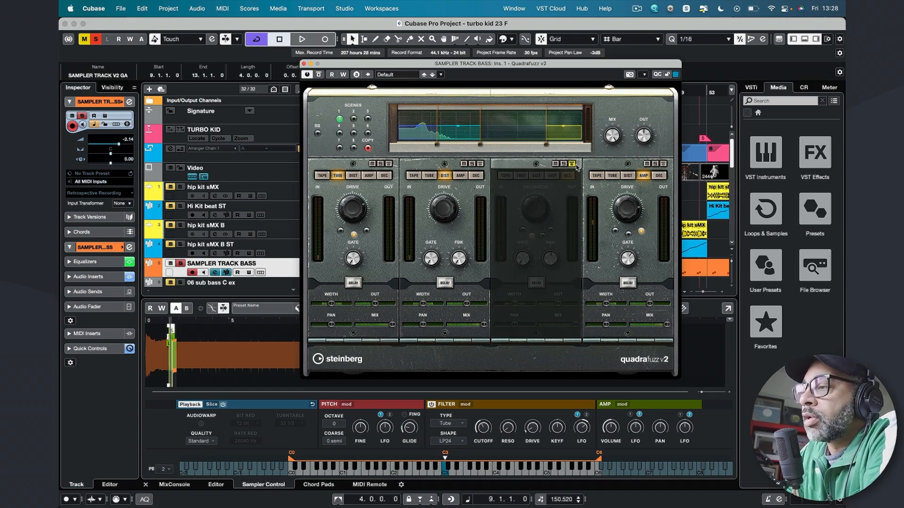
{"action": "left_click", "coordinate": [572, 164]}
{"action": "left_click", "coordinate": [573, 164]}
{"action": "left_click", "coordinate": [573, 164]}
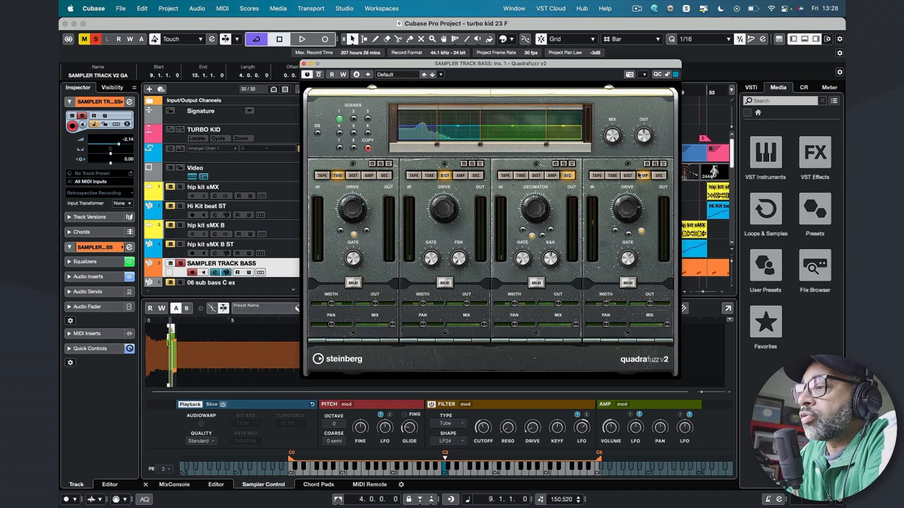
{"action": "left_click", "coordinate": [664, 164]}
{"action": "left_click", "coordinate": [664, 164]}
{"action": "left_click", "coordinate": [656, 164]}
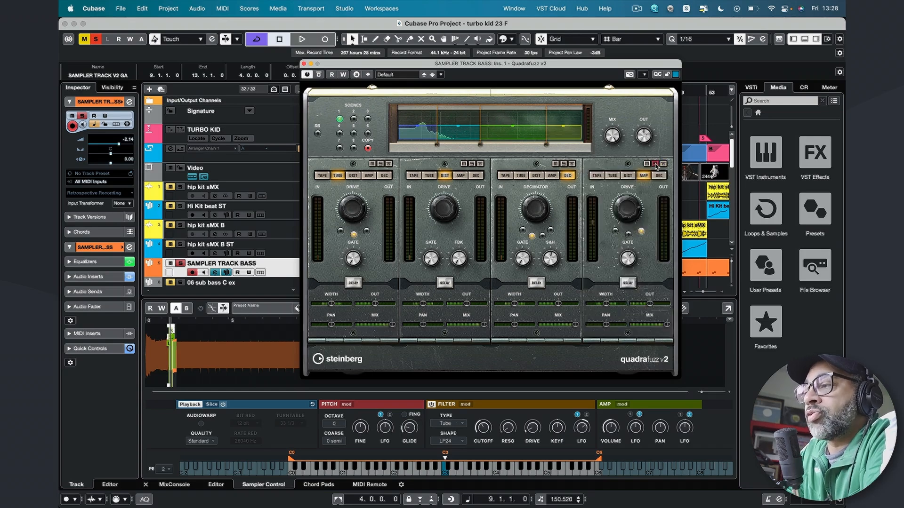
{"action": "left_click", "coordinate": [656, 164]}
{"action": "left_click", "coordinate": [648, 164]}
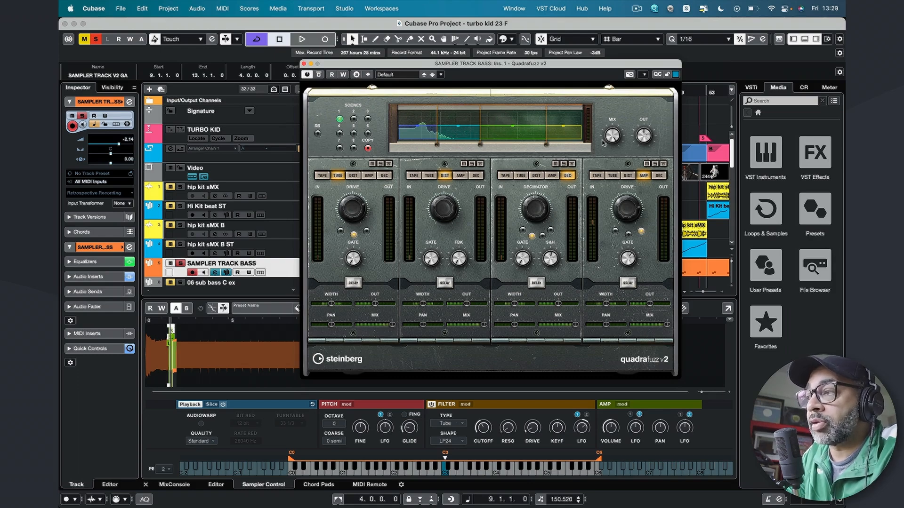
- Turn off the third and fourth bands so only the Tube and Dist bands stay active
{"action": "mouse_move", "coordinate": [605, 143]}
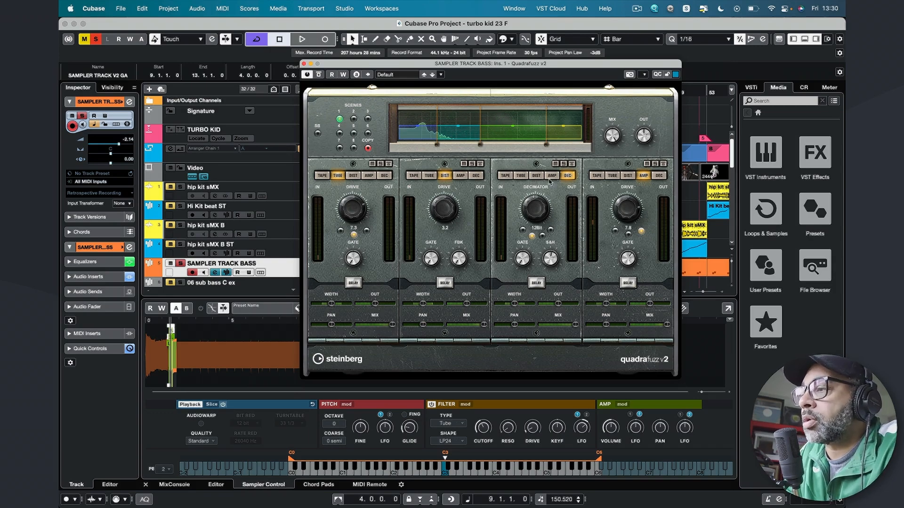
{"action": "left_click", "coordinate": [572, 164]}
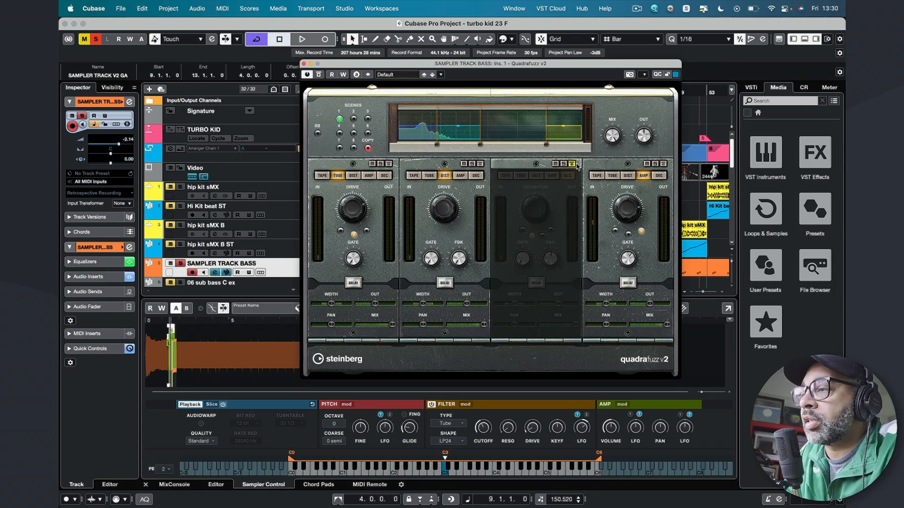
{"action": "left_click", "coordinate": [663, 164]}
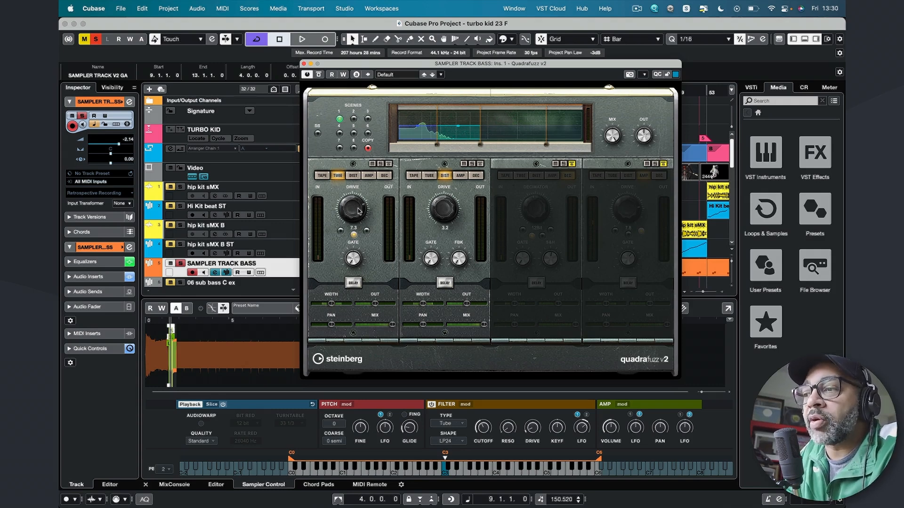
- Start looped playback of the bass and zoom in horizontally on the arrangement around the cycle range
{"action": "mouse_move", "coordinate": [340, 231]}
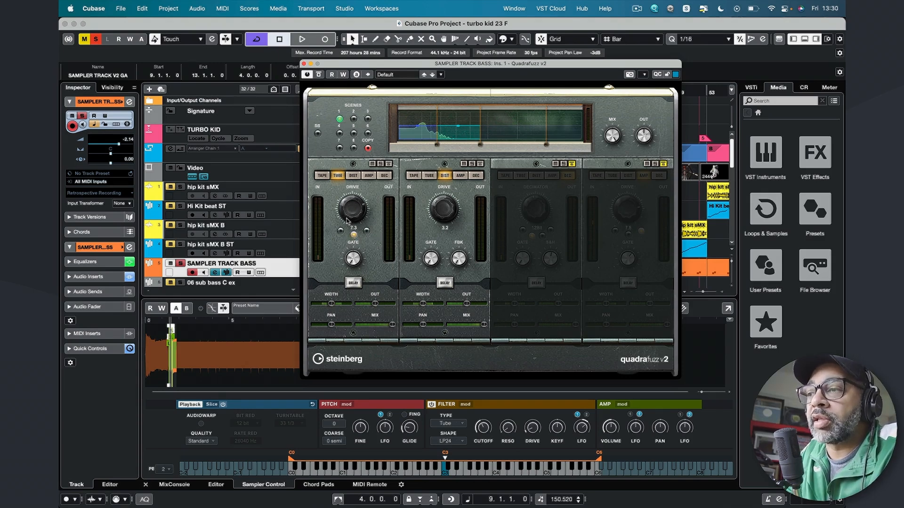
{"action": "key", "text": "space"}
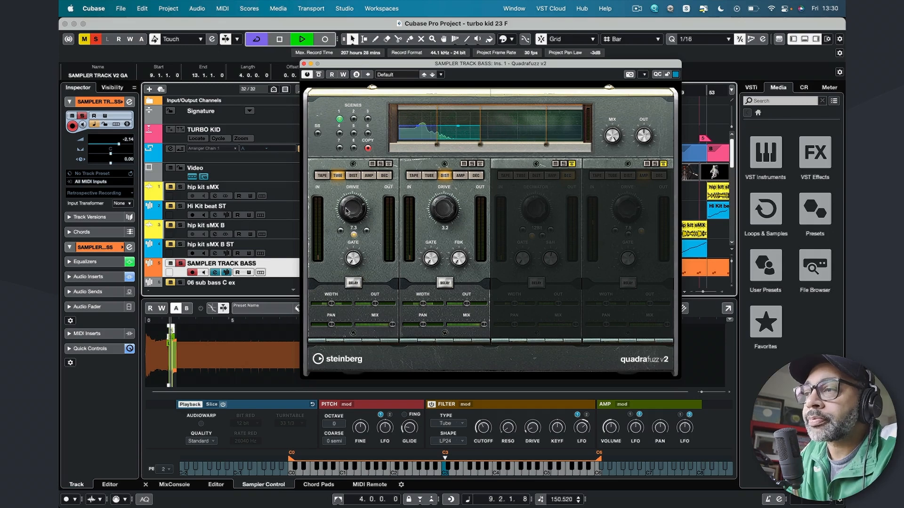
{"action": "left_click_drag", "start_coordinate": [391, 69], "coordinate": [517, 137]}
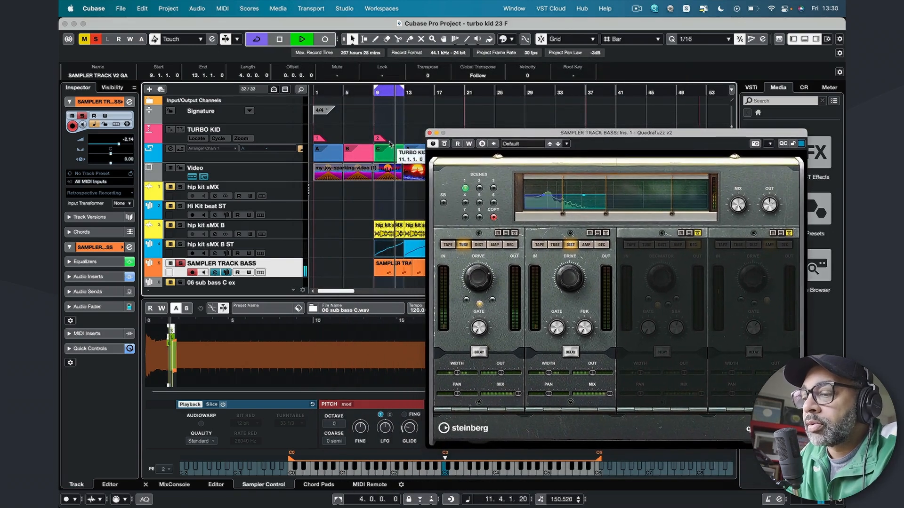
{"action": "key", "text": "h"}
{"action": "key", "text": "h"}
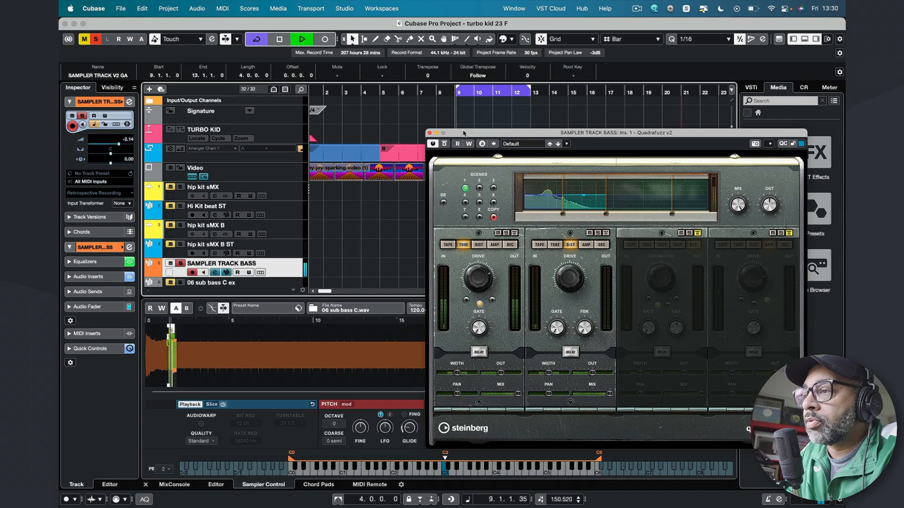
{"action": "left_click_drag", "start_coordinate": [463, 135], "coordinate": [315, 61]}
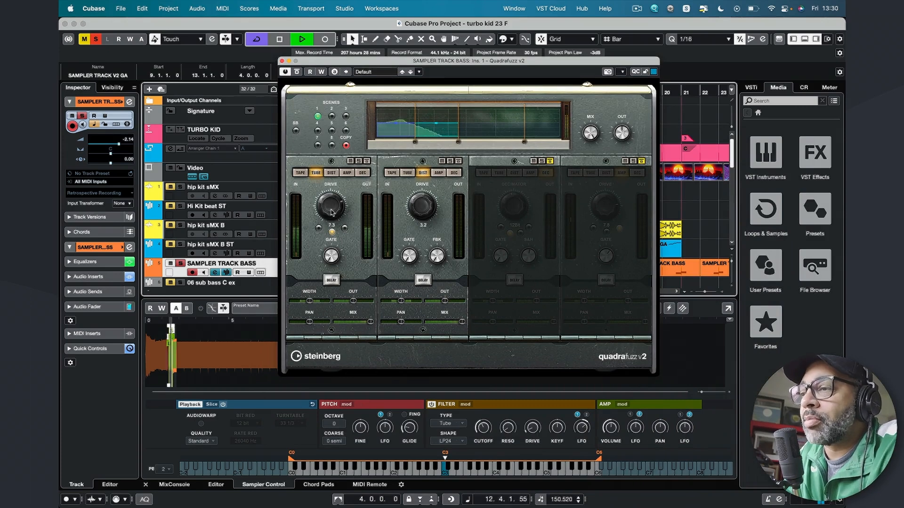
- Raise the first band's Drive and try a different tube count while listening, ending with playback stopped
{"action": "mouse_move", "coordinate": [332, 233]}
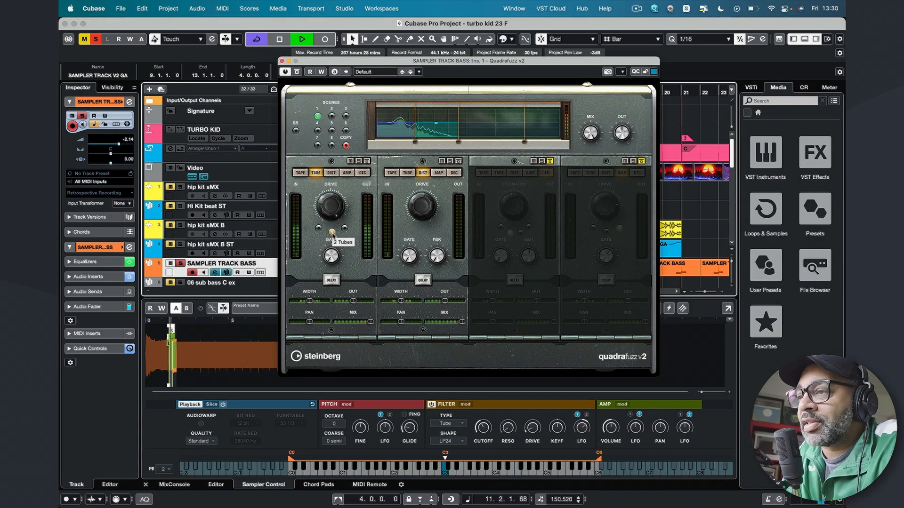
{"action": "mouse_move", "coordinate": [334, 215]}
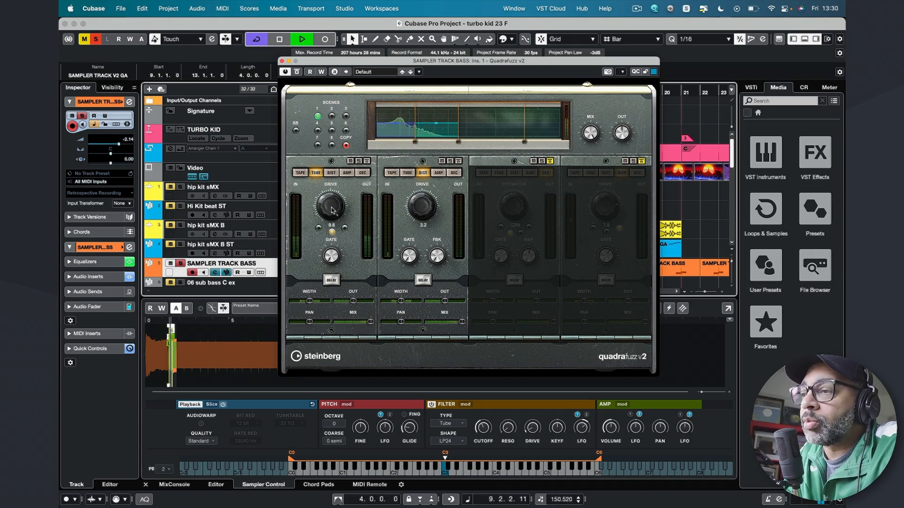
{"action": "left_click", "coordinate": [345, 229]}
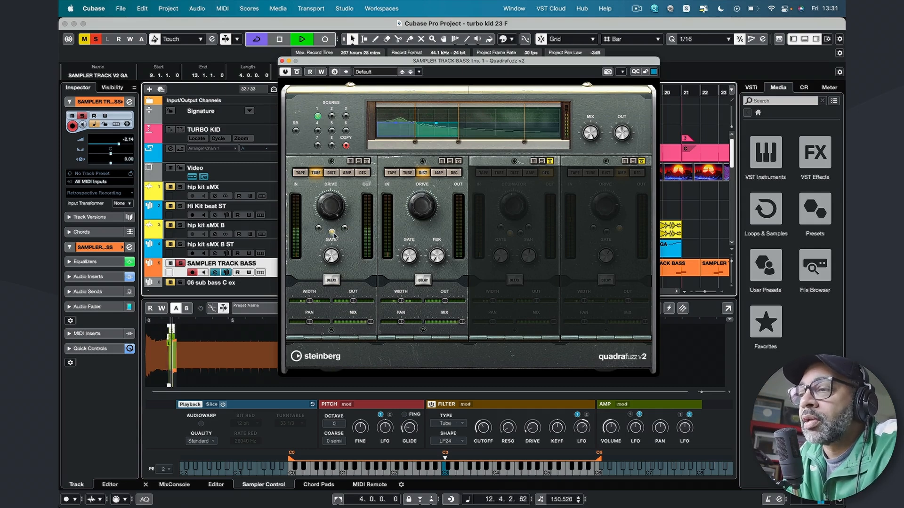
{"action": "key", "text": "space"}
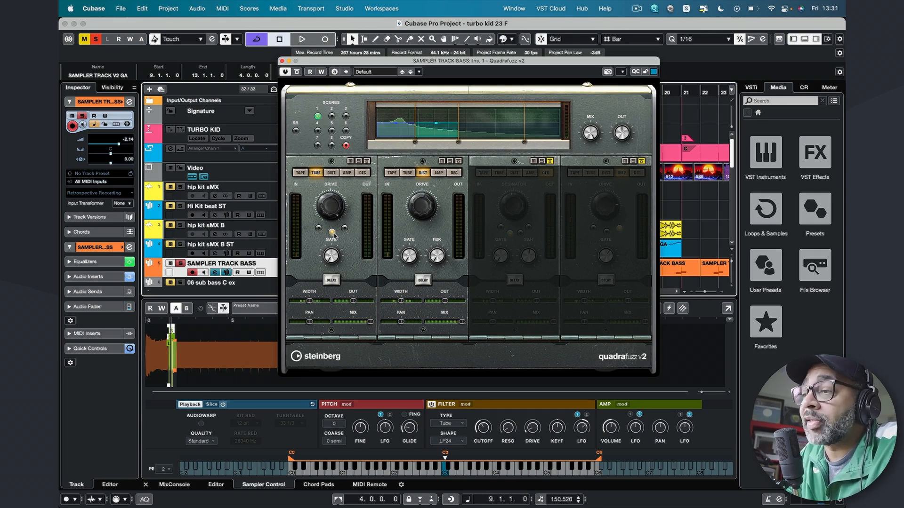
- Switch the first band to Tape distortion, audition it, and toggle the second band off and back on
{"action": "left_click", "coordinate": [302, 175]}
{"action": "key", "text": "space"}
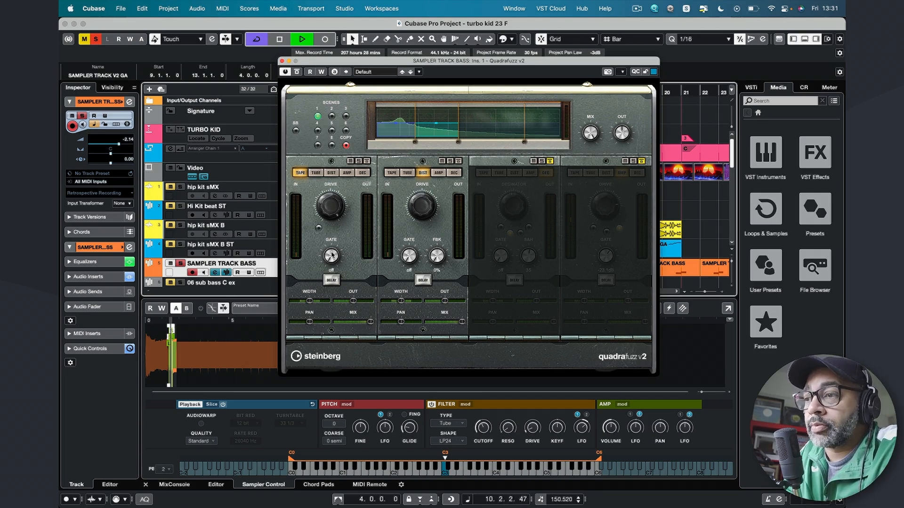
{"action": "key", "text": "space"}
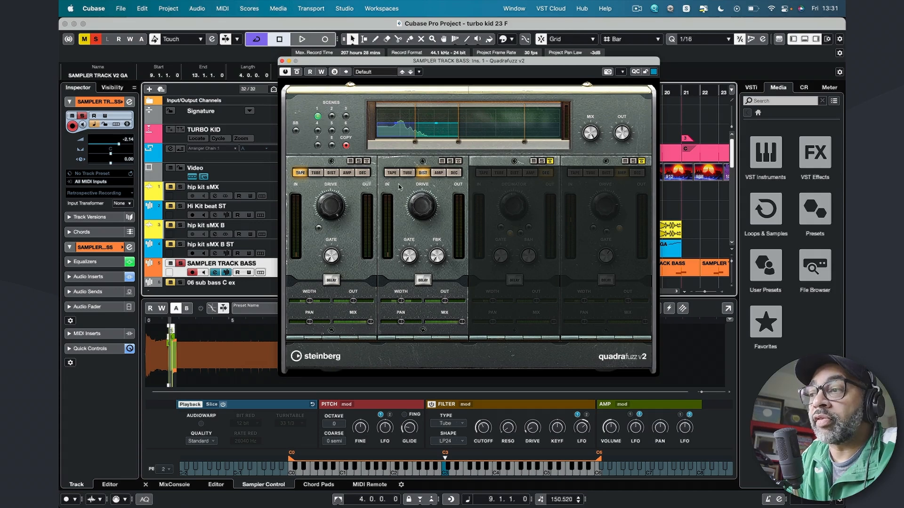
{"action": "left_click", "coordinate": [458, 162]}
{"action": "left_click", "coordinate": [458, 162]}
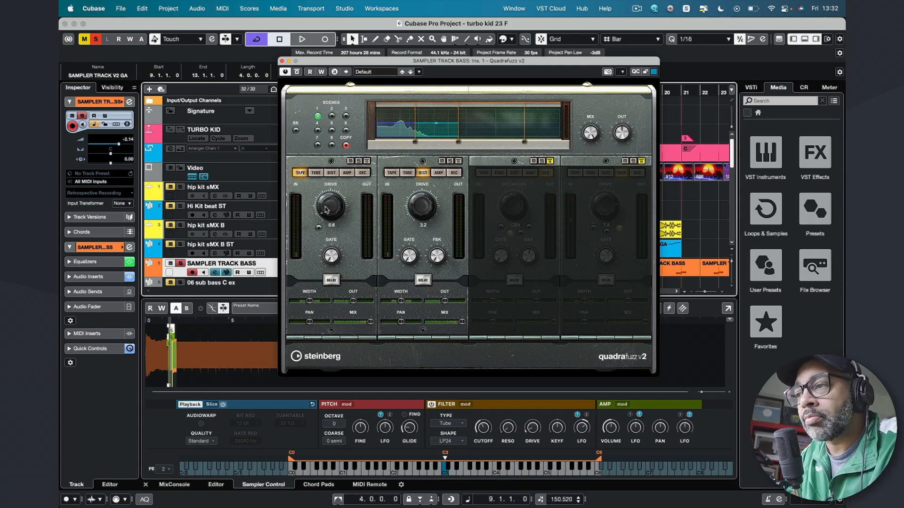
- Set the first band's Drive to 2.7 and audition the bass with a short playback
{"action": "left_click_drag", "start_coordinate": [327, 209], "coordinate": [329, 198]}
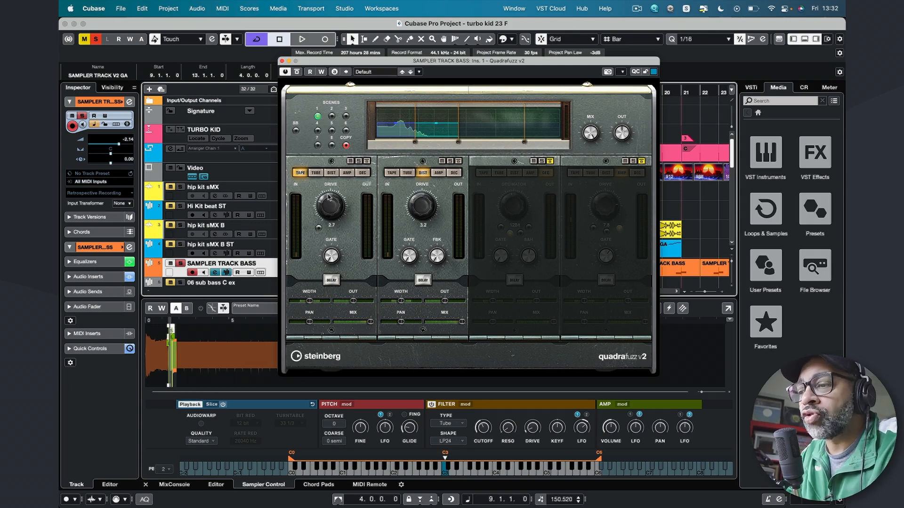
{"action": "key", "text": "space"}
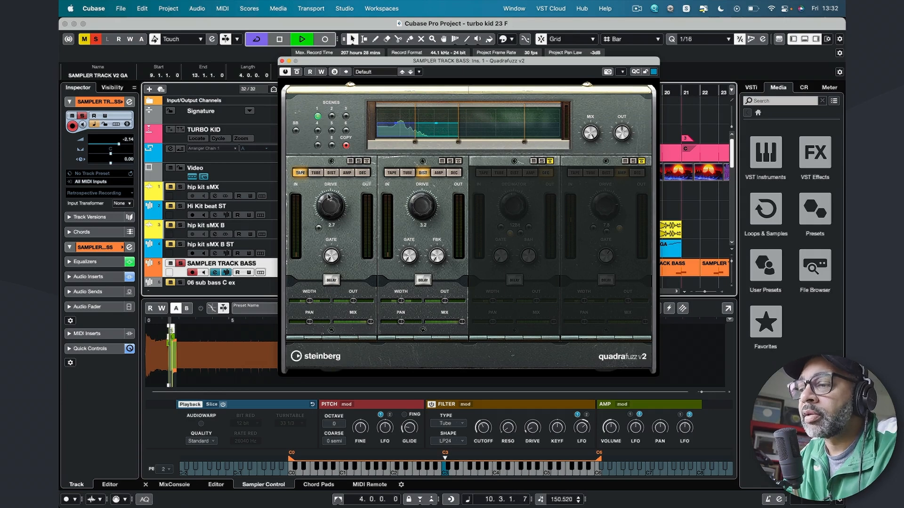
{"action": "key", "text": "space"}
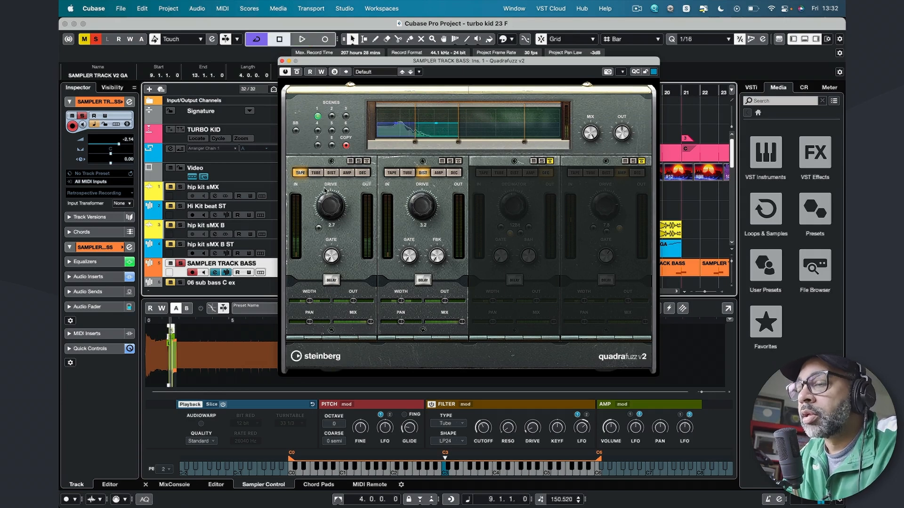
- Try Dist distortion on the first band, adjusting its feedback amount while listening to the bass loop
{"action": "left_click", "coordinate": [331, 173]}
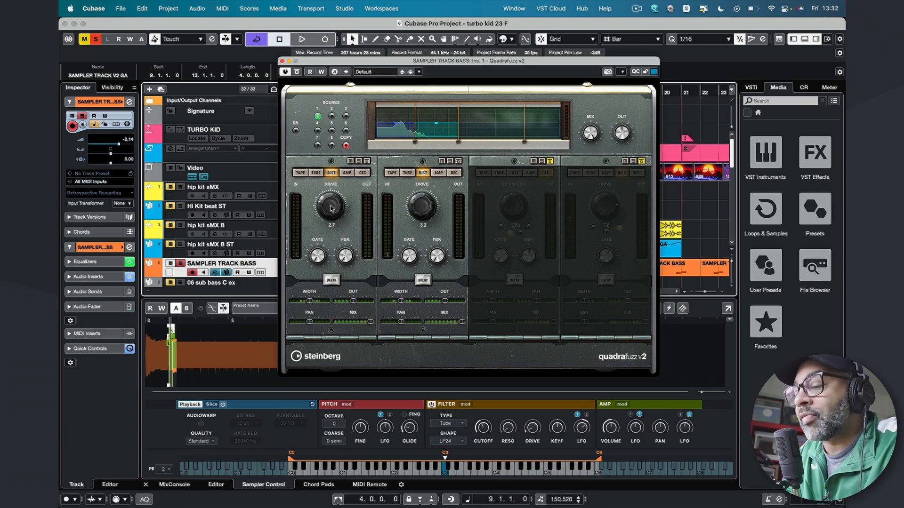
{"action": "key", "text": "space"}
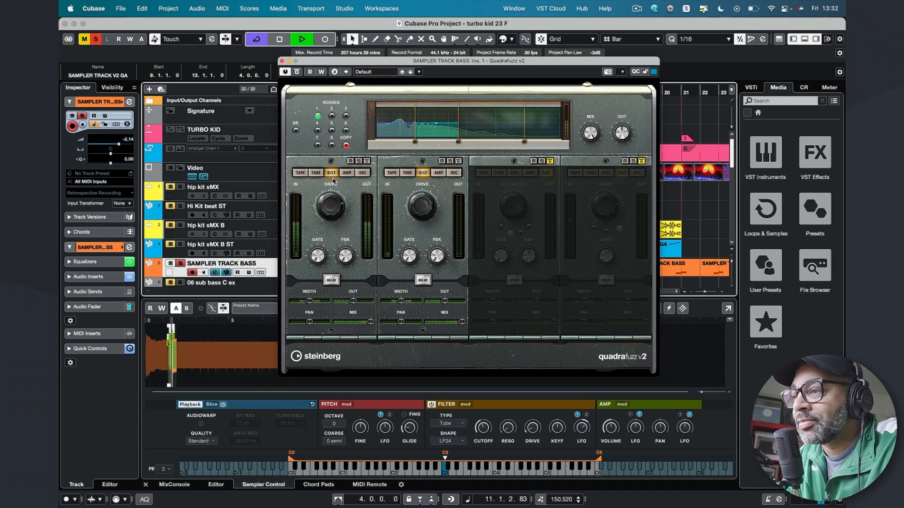
{"action": "key", "text": "space"}
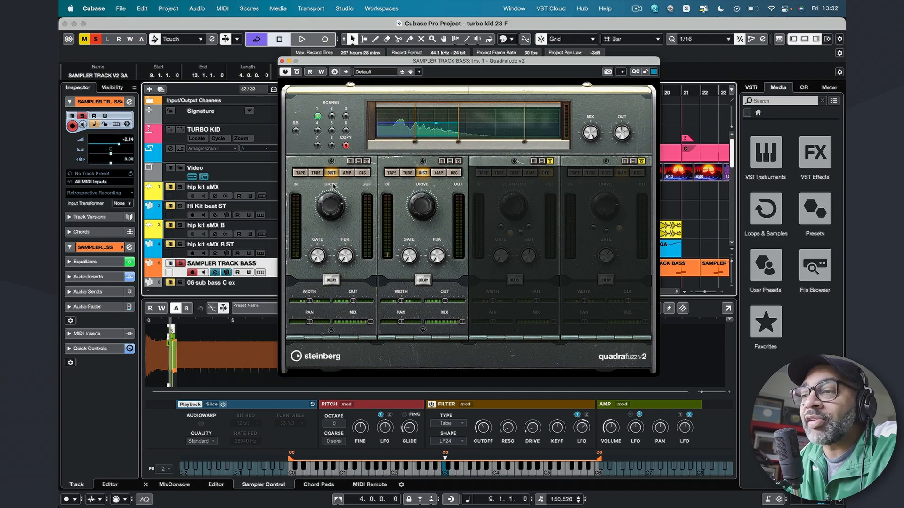
{"action": "key", "text": "space"}
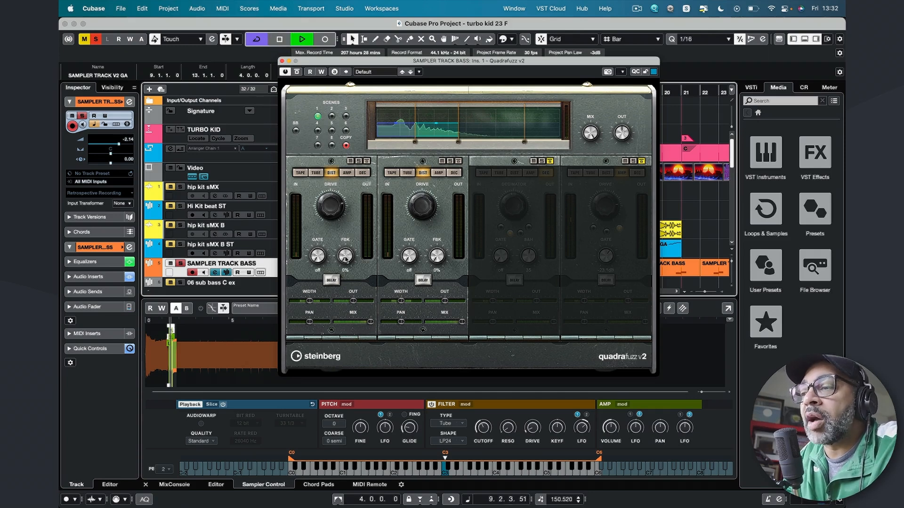
{"action": "left_click_drag", "start_coordinate": [345, 257], "coordinate": [346, 235]}
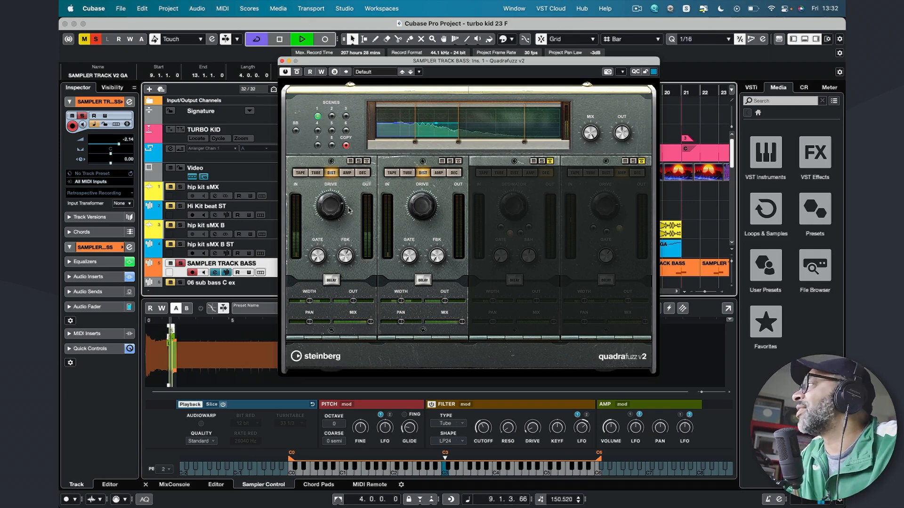
{"action": "key", "text": "space"}
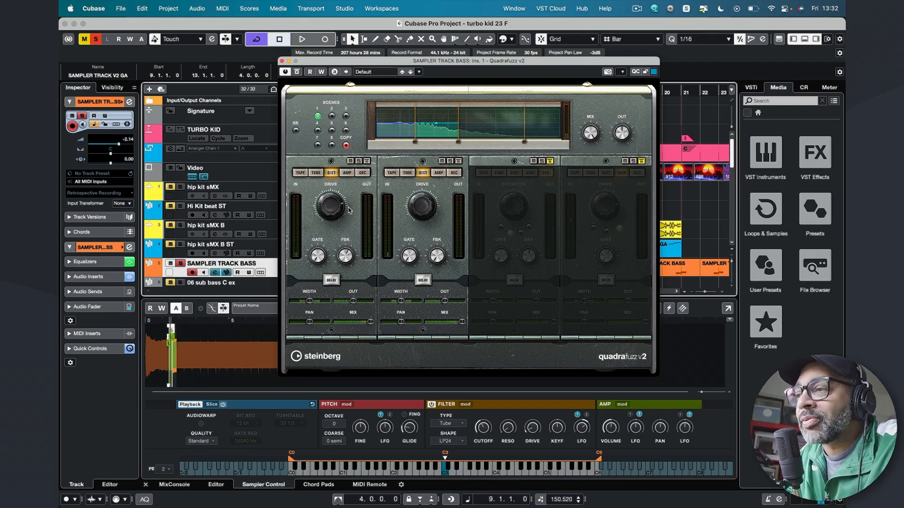
- Try Amp distortion on the first band and audition it with a short playback
{"action": "left_click", "coordinate": [347, 173]}
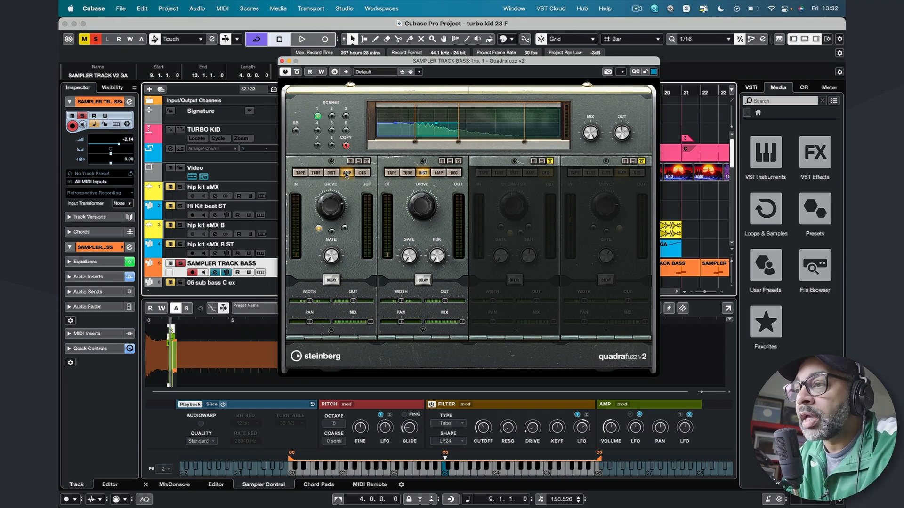
{"action": "key", "text": "space"}
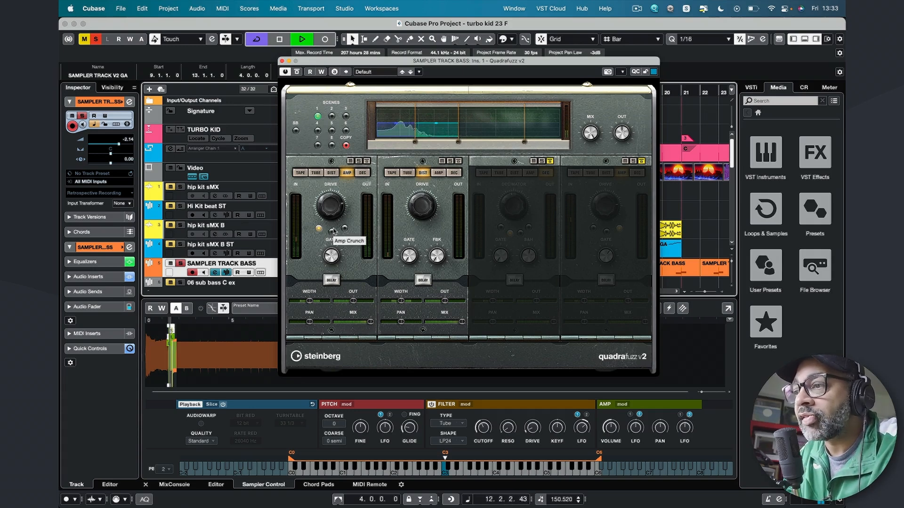
{"action": "key", "text": "space"}
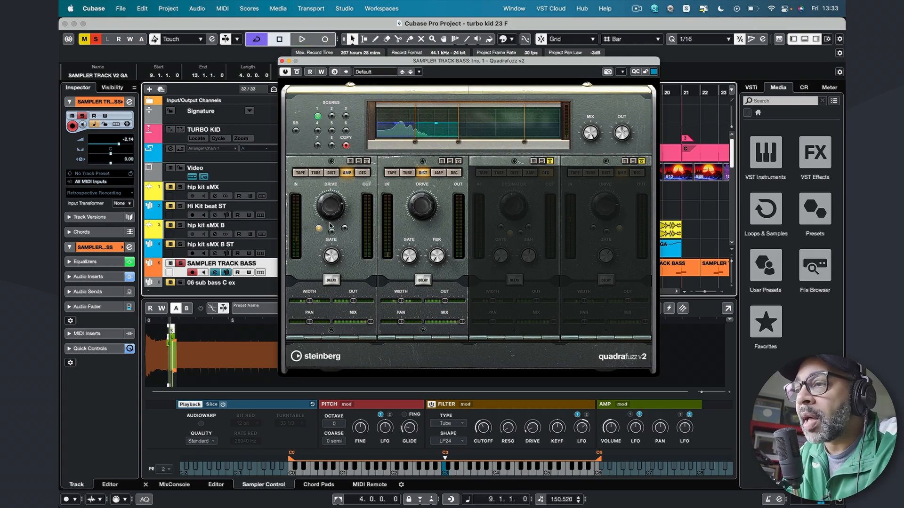
- Switch the first band to the Decimator and select its second mode during playback
{"action": "left_click", "coordinate": [363, 173]}
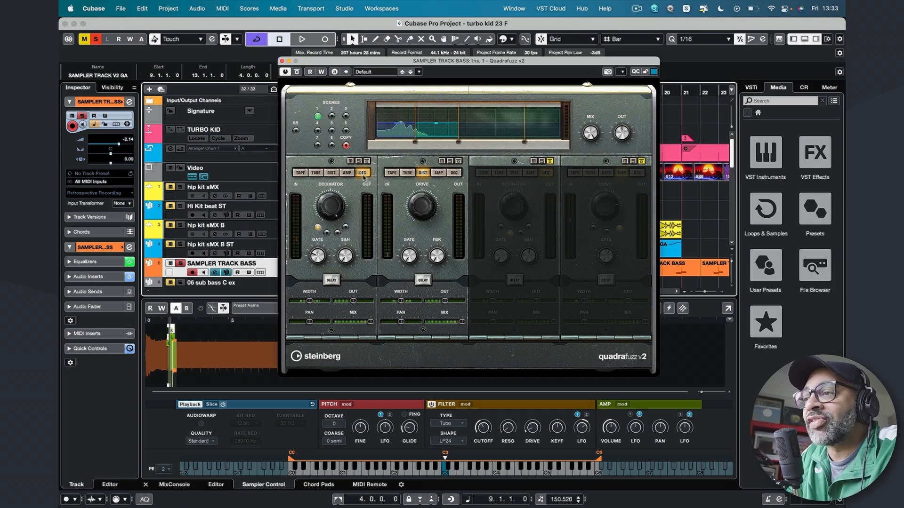
{"action": "mouse_move", "coordinate": [335, 218]}
{"action": "key", "text": "space"}
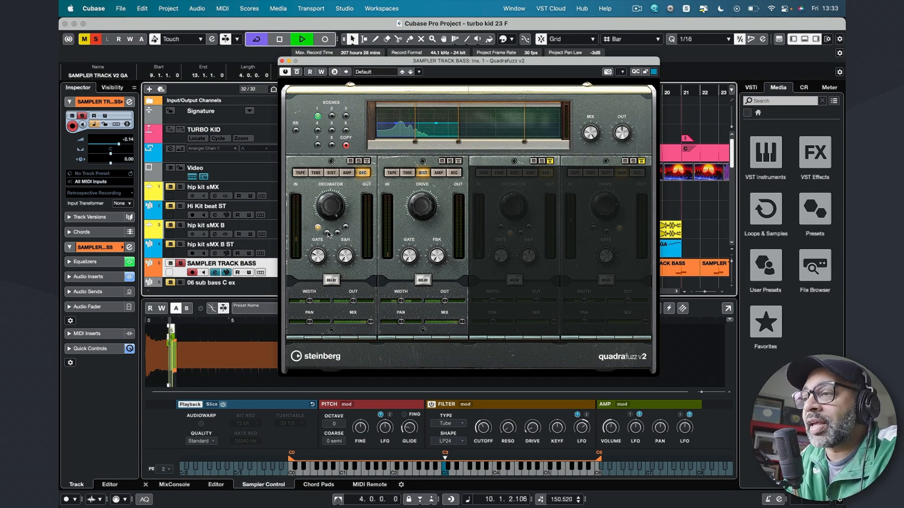
{"action": "left_click", "coordinate": [328, 234]}
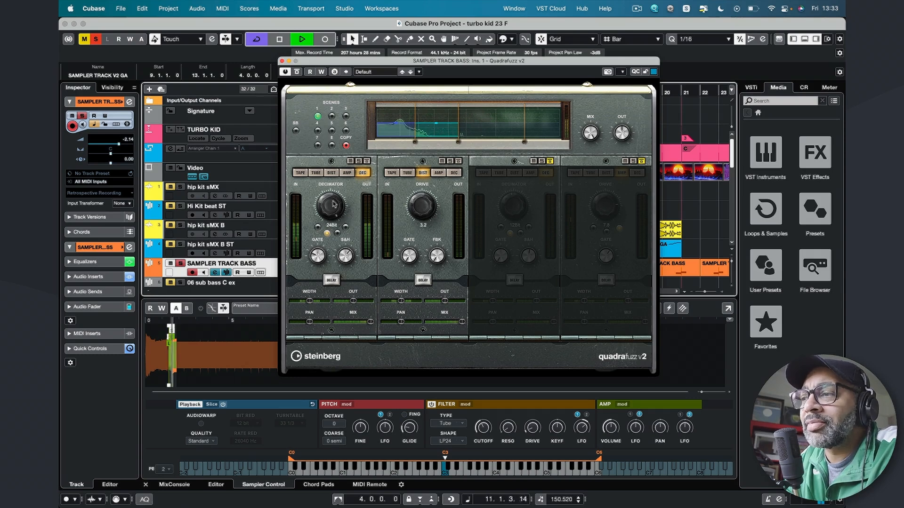
- Save the current settings as a Quadrafuzz v2 preset named SAPPO BASS HARMONIC and stop playback
{"action": "left_click", "coordinate": [418, 71]}
{"action": "left_click", "coordinate": [428, 92]}
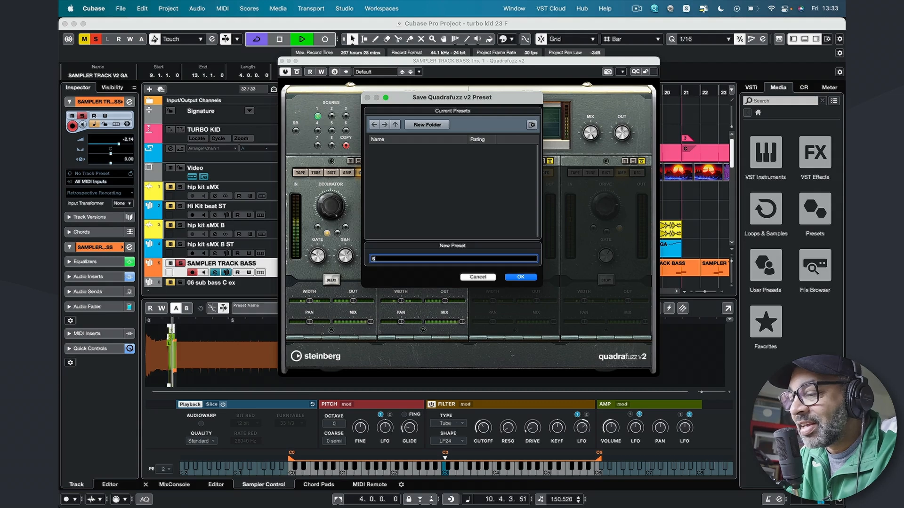
{"action": "type", "text": "SAPPO BASS"}
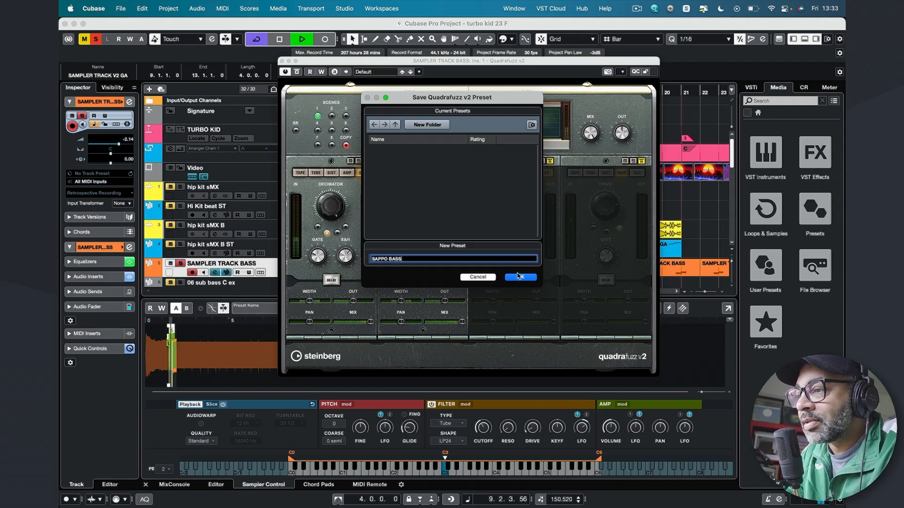
{"action": "type", "text": " HARMONIC"}
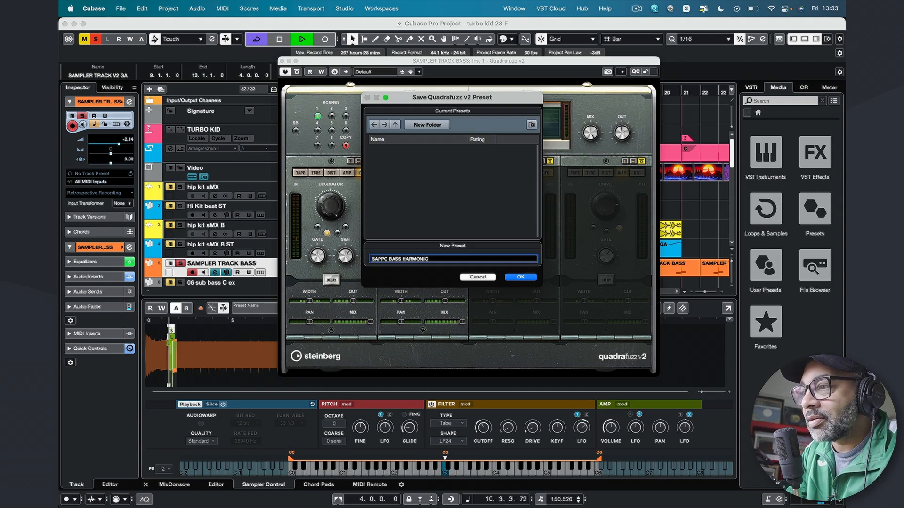
{"action": "left_click", "coordinate": [523, 280]}
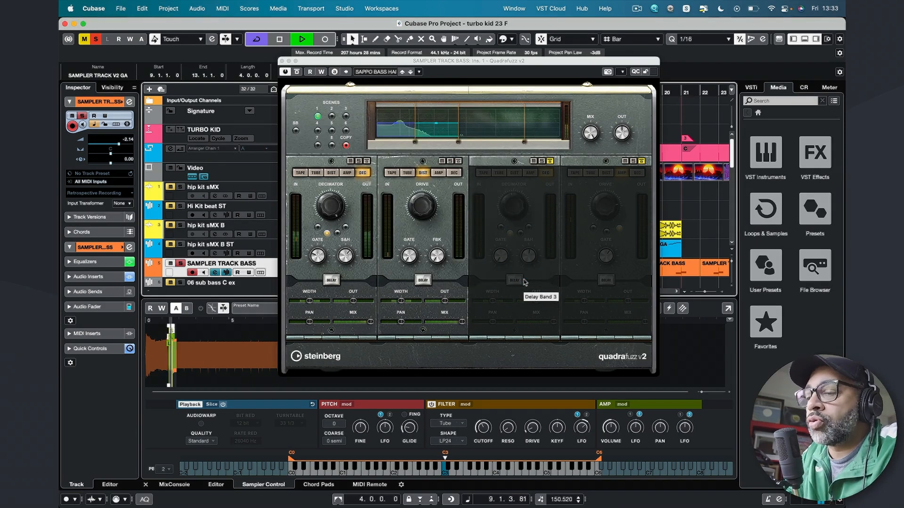
{"action": "key", "text": "space"}
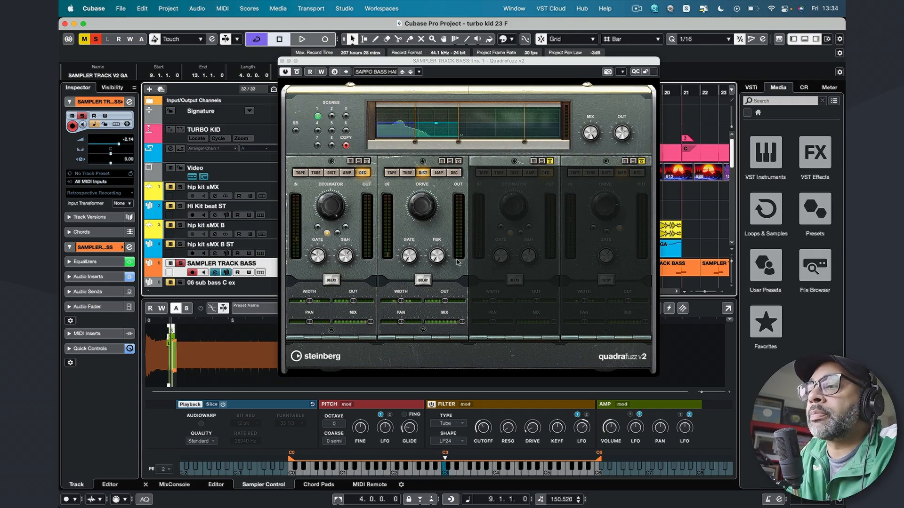
- Compare the first band's third and fourth decimator modes during playback, settle on the third, and stop playback
{"action": "left_click", "coordinate": [338, 234]}
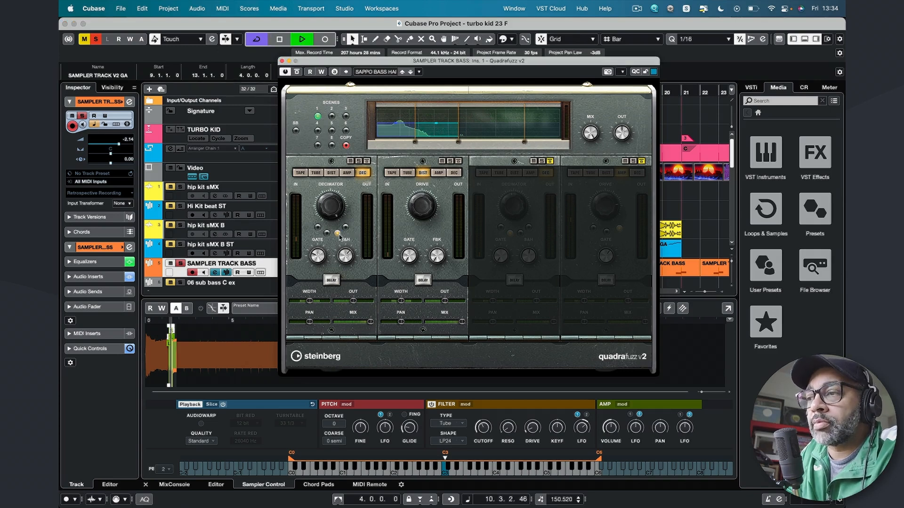
{"action": "key", "text": "space"}
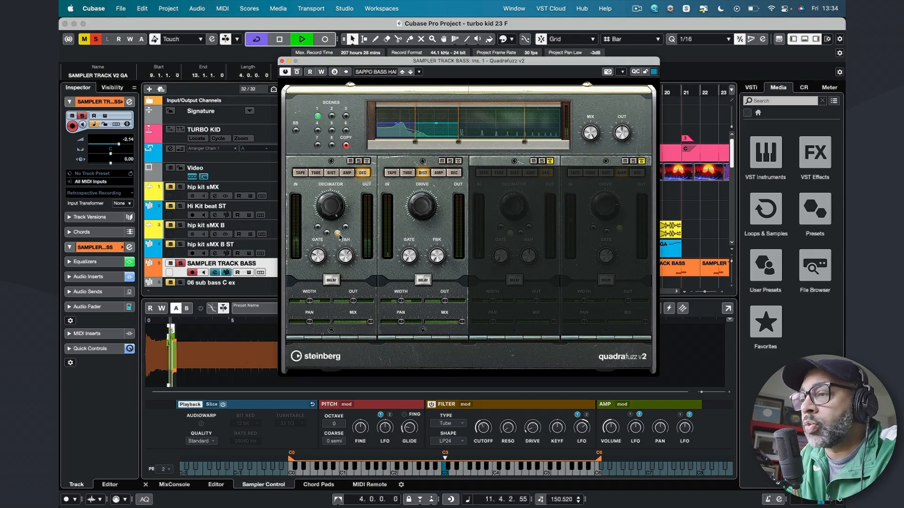
{"action": "left_click", "coordinate": [344, 230]}
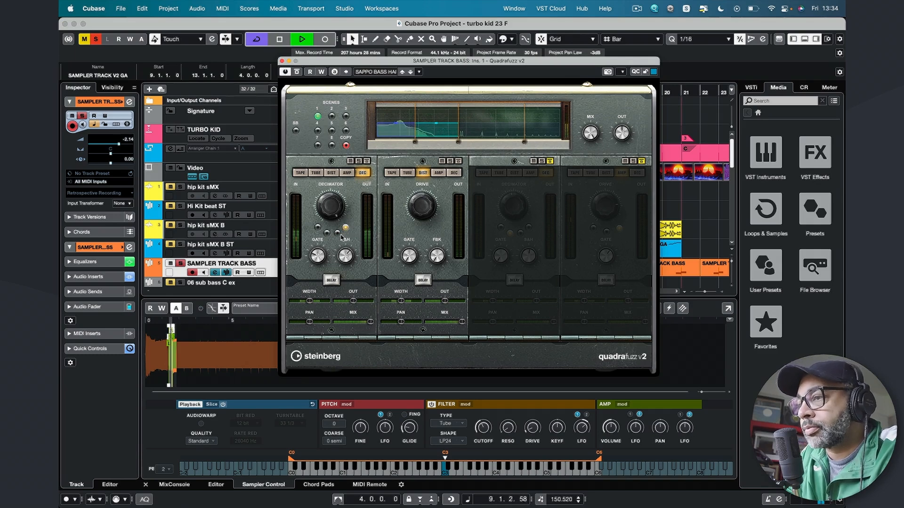
{"action": "left_click", "coordinate": [337, 233]}
{"action": "key", "text": "space"}
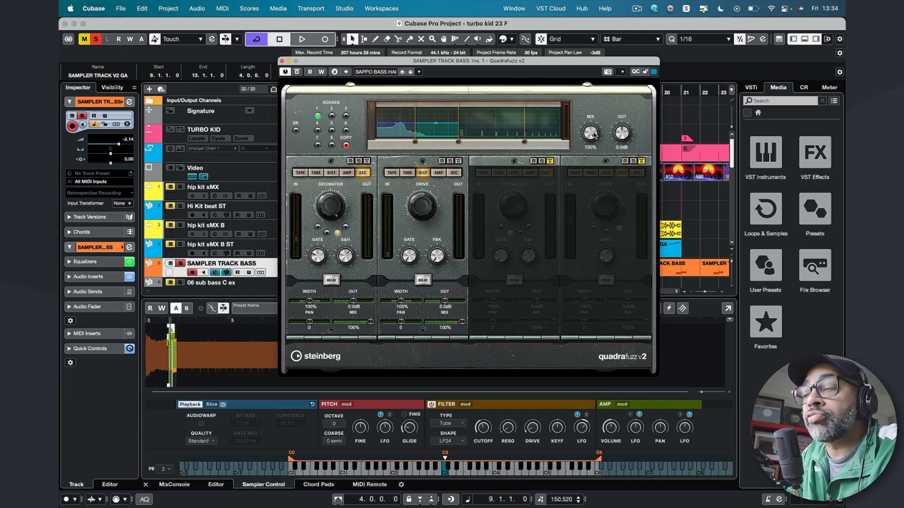
- Lower the plug-in's overall Mix, fine-tune it while listening to the bass loop, and stop playback
{"action": "left_click_drag", "start_coordinate": [593, 134], "coordinate": [592, 193]}
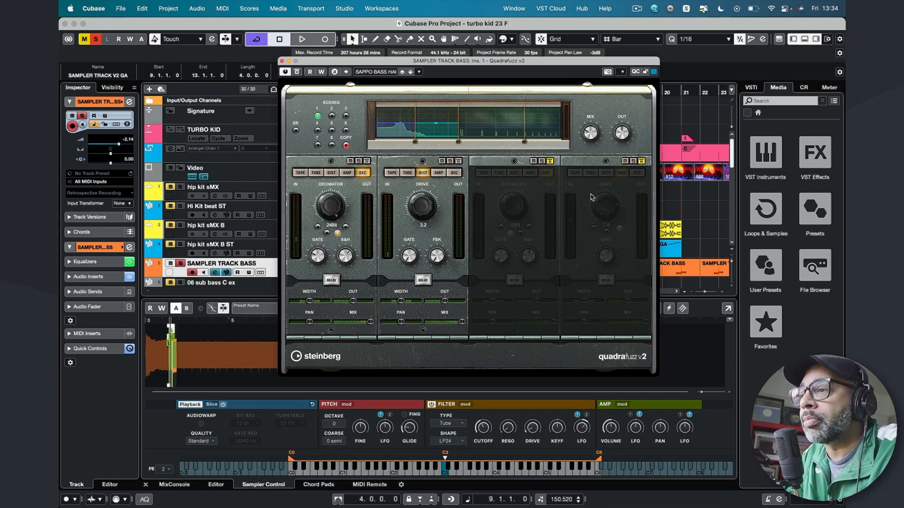
{"action": "key", "text": "space"}
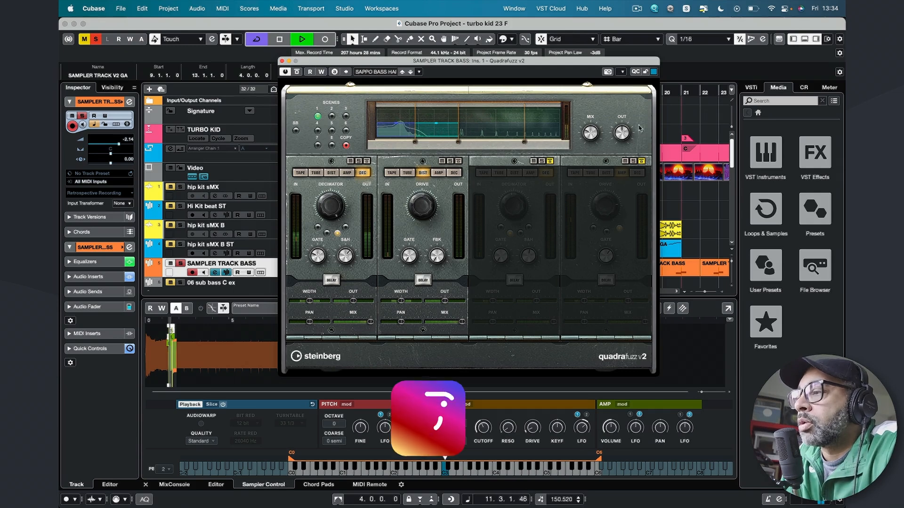
{"action": "mouse_move", "coordinate": [586, 147]}
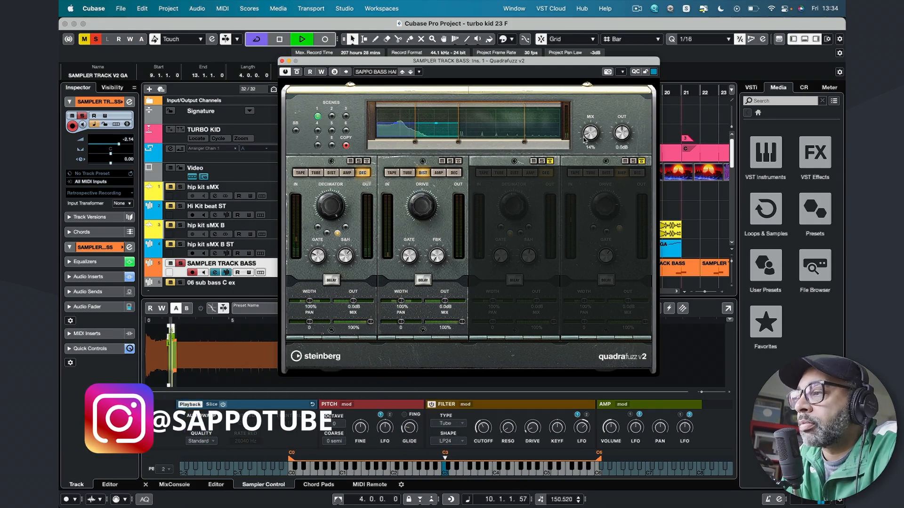
{"action": "left_click_drag", "start_coordinate": [584, 139], "coordinate": [584, 144]}
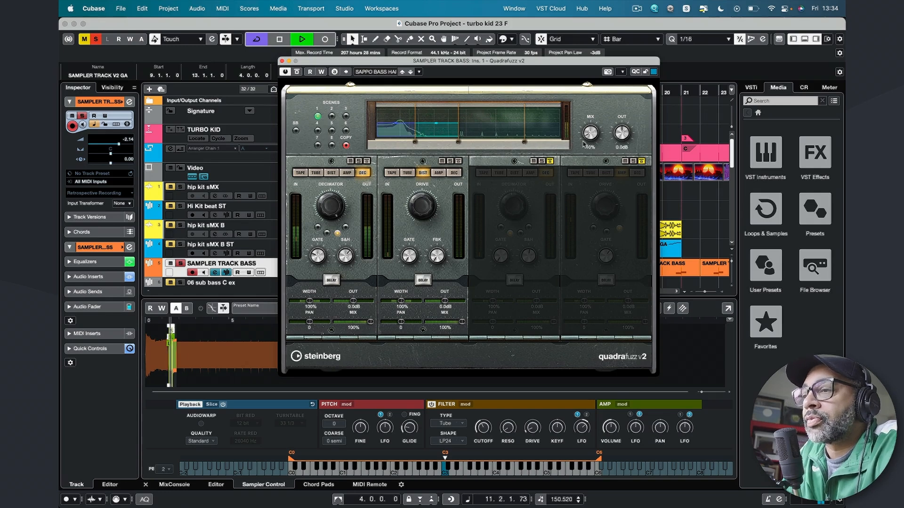
{"action": "key", "text": "space"}
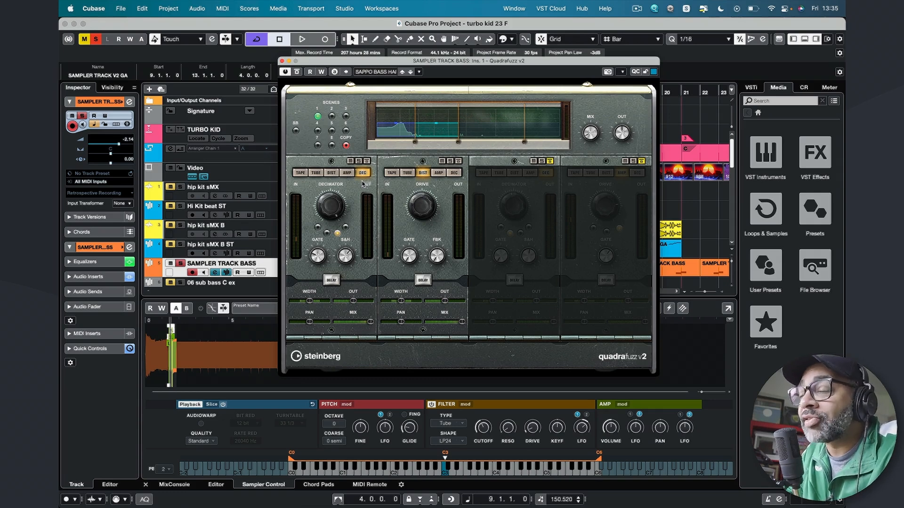
- Turn on the first band's delay and audition it on the bass loop
{"action": "left_click", "coordinate": [332, 280]}
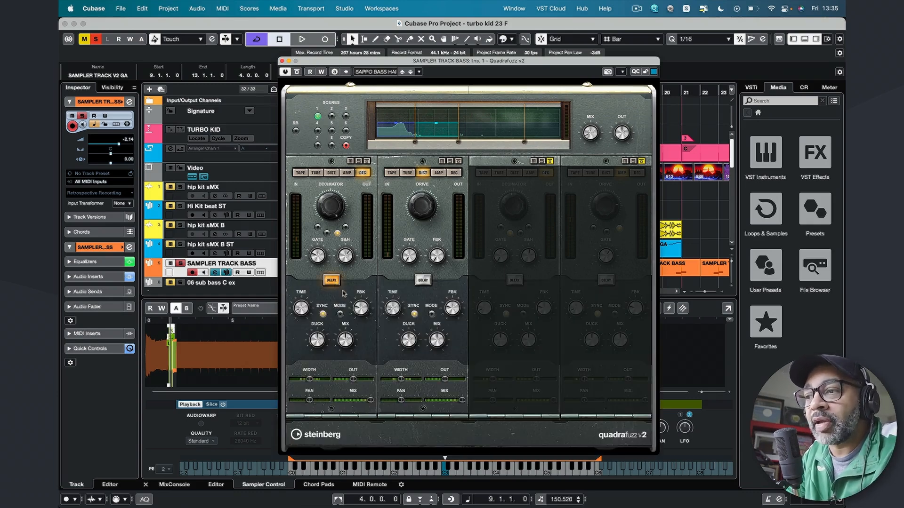
{"action": "key", "text": "space"}
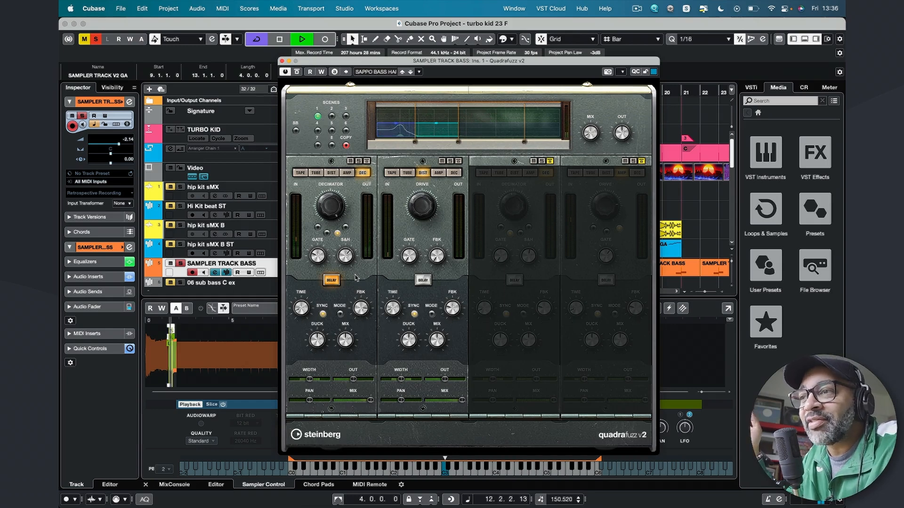
{"action": "right_click", "coordinate": [361, 308]}
{"action": "key", "text": "Escape"}
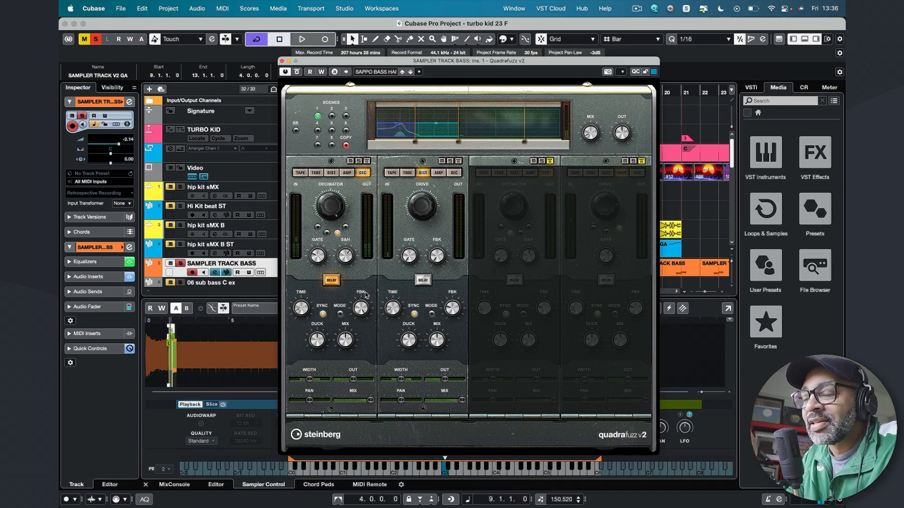
- Slightly narrow the first band's stereo width and turn off its delay
{"action": "key", "text": "space"}
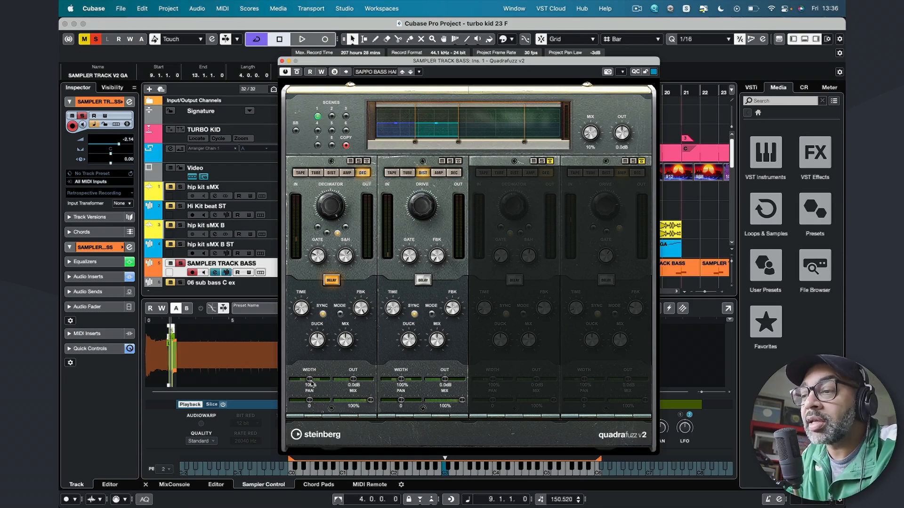
{"action": "mouse_move", "coordinate": [311, 384]}
{"action": "left_mouse_down"}
{"action": "mouse_move", "coordinate": [305, 426]}
{"action": "mouse_move", "coordinate": [310, 385]}
{"action": "left_mouse_up"}
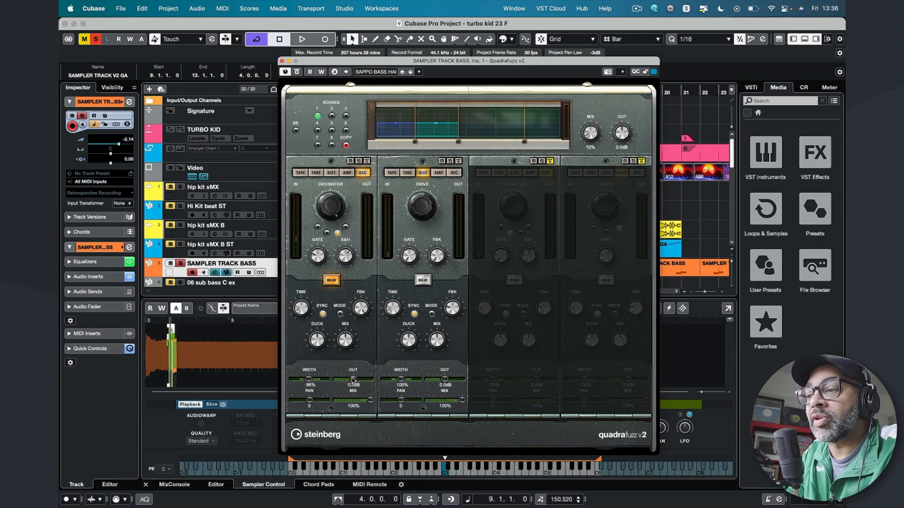
{"action": "left_click", "coordinate": [332, 280]}
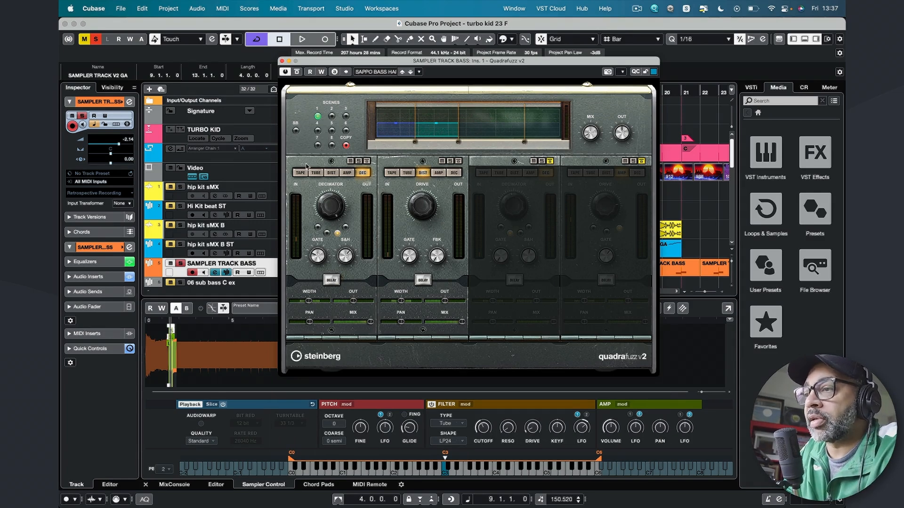
- Audition the bass loop without the delay, close the plug-in window and unsolo the SAMPLER TRACK BASS track
{"action": "key", "text": "space"}
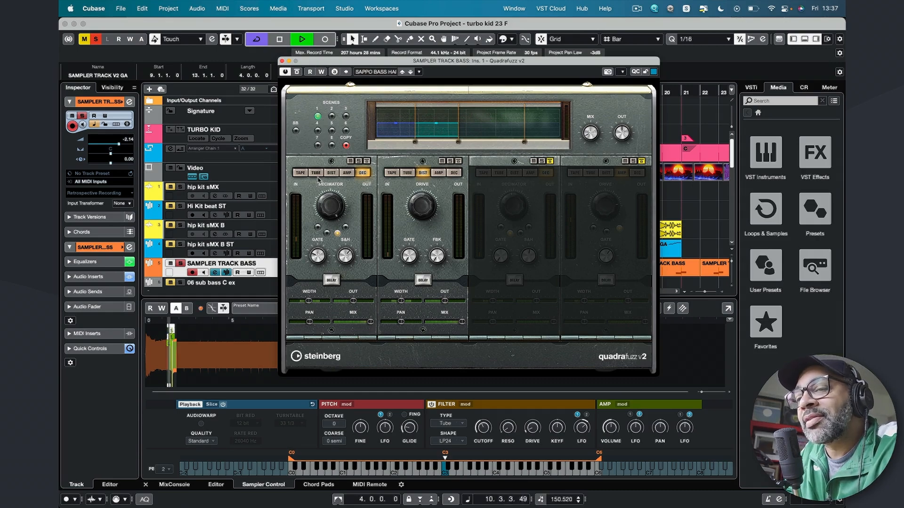
{"action": "key", "text": "space"}
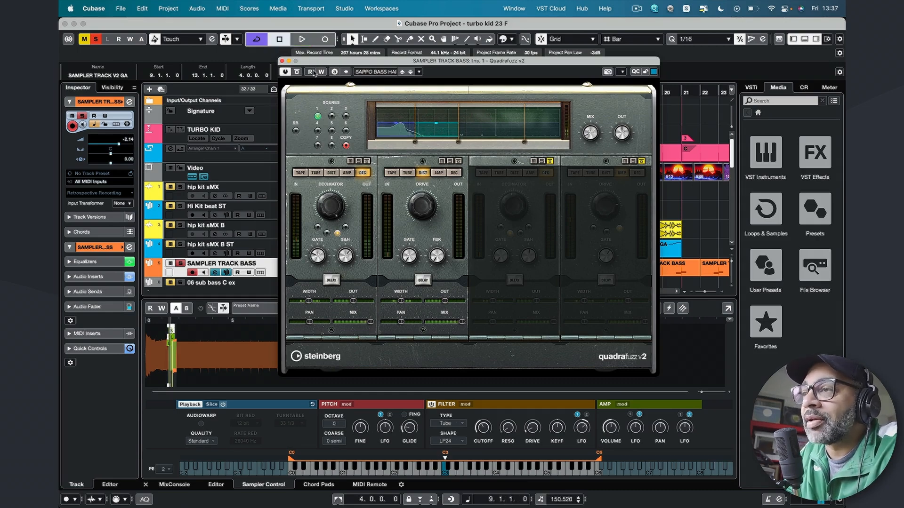
{"action": "left_click", "coordinate": [283, 62]}
{"action": "left_click", "coordinate": [180, 264]}
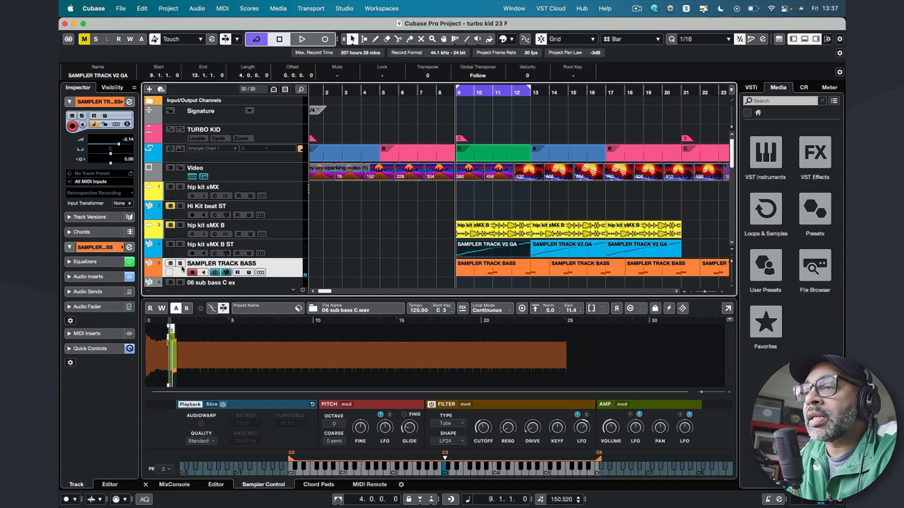
- Select and solo the hip kit sMX B ST track, audition its loop and stop playback
{"action": "left_click", "coordinate": [286, 249]}
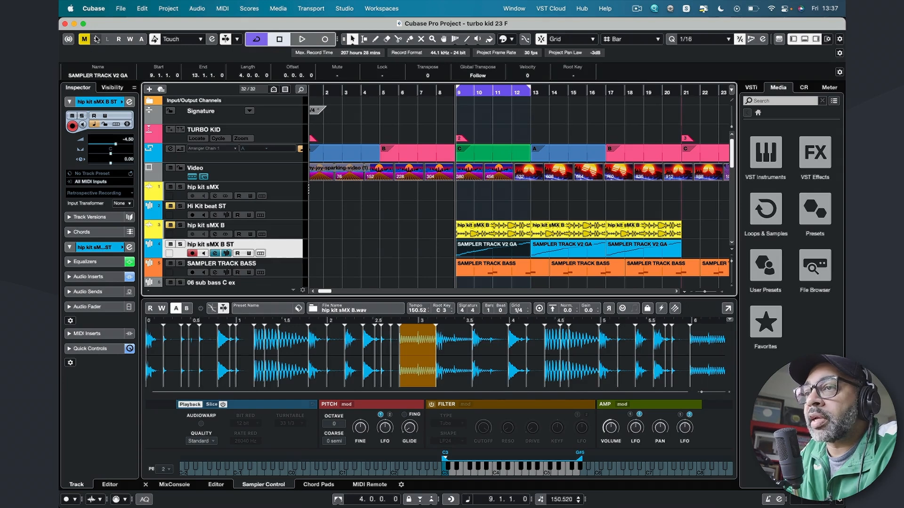
{"action": "left_click", "coordinate": [182, 244]}
{"action": "key", "text": "space"}
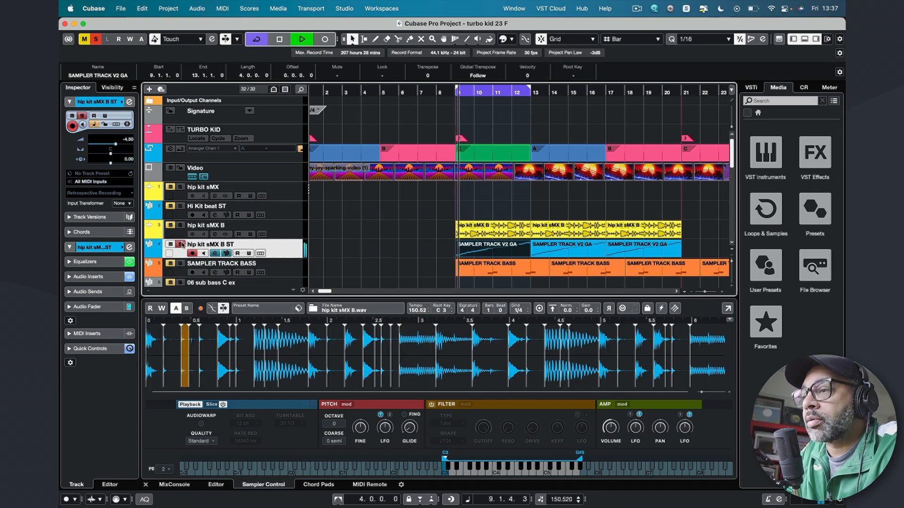
{"action": "key", "text": "space"}
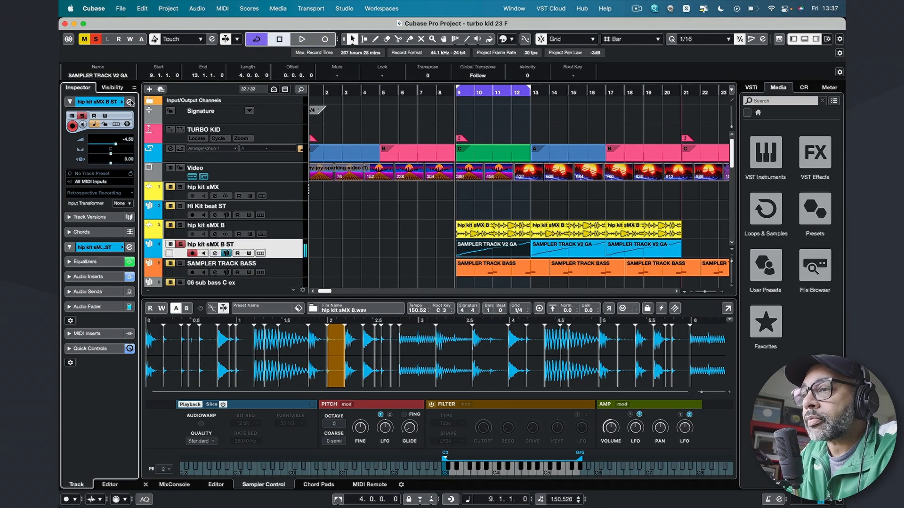
- Open the hip kit sMX B ST channel settings and its Quadrafuzz v2 insert
{"action": "left_click", "coordinate": [130, 102]}
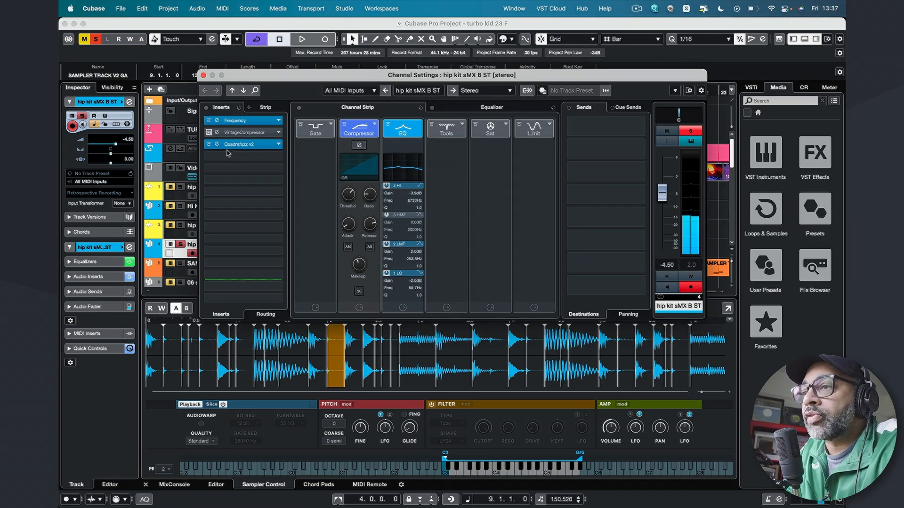
{"action": "left_click", "coordinate": [240, 144]}
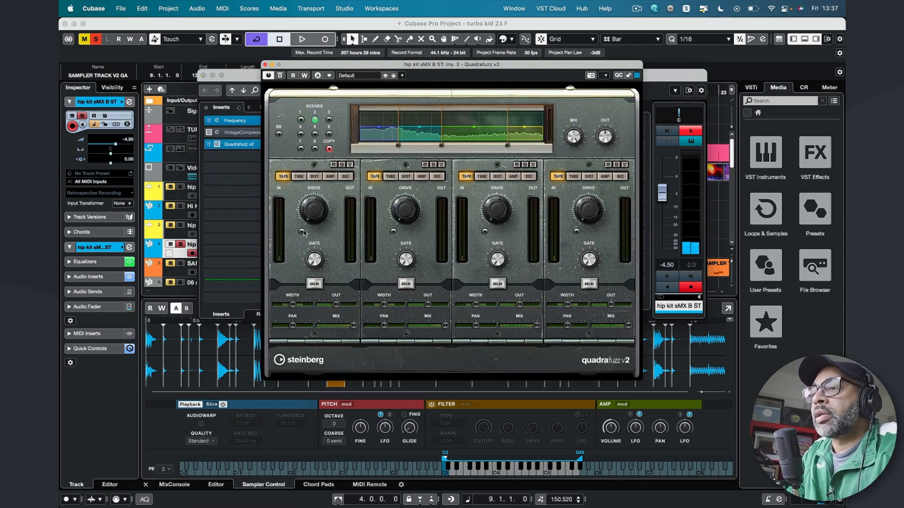
{"action": "mouse_move", "coordinate": [312, 213]}
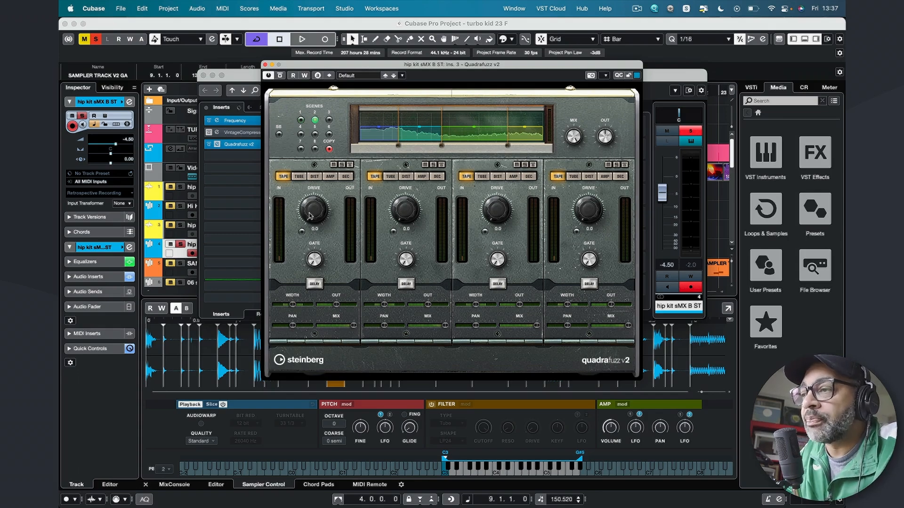
- Set band two to Tube with drive about 4.9, band three to Distortion with drive about 9.2, and band four to Decimator's third mode
{"action": "left_click", "coordinate": [391, 177]}
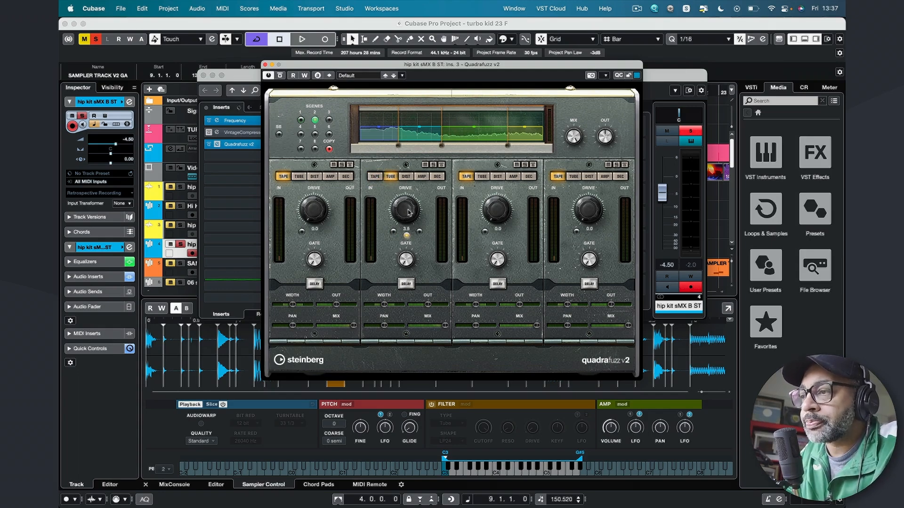
{"action": "left_click", "coordinate": [497, 177]}
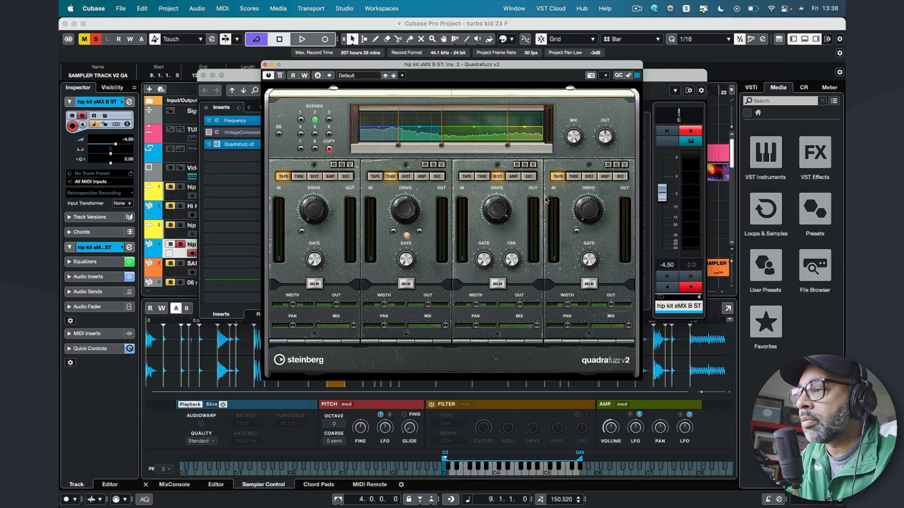
{"action": "left_click", "coordinate": [620, 177]}
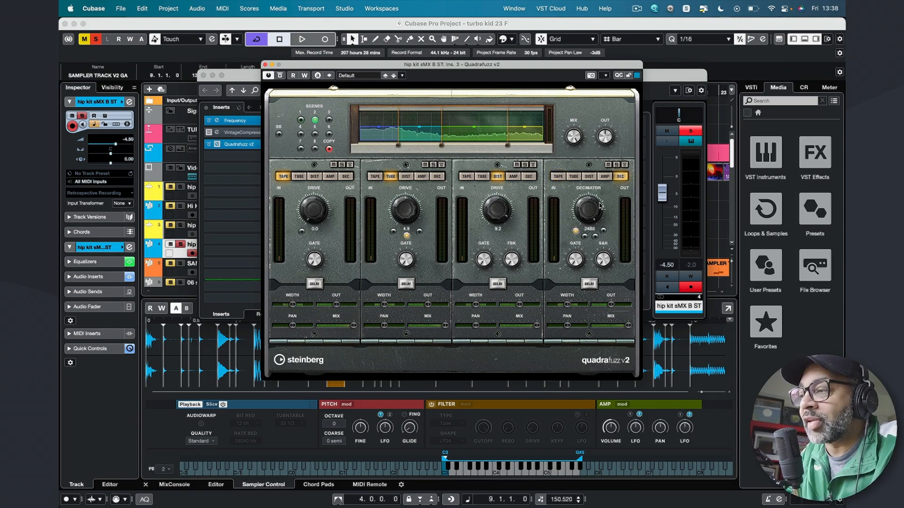
{"action": "left_click", "coordinate": [595, 237]}
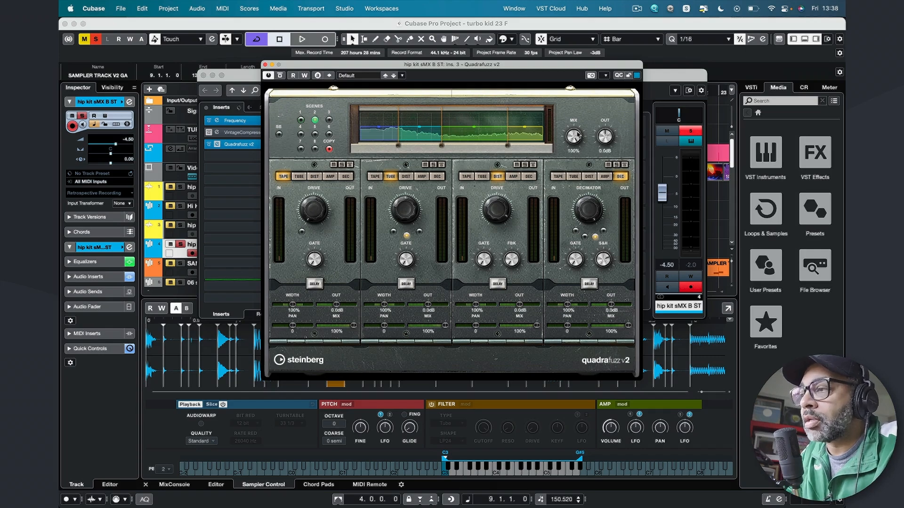
- Turn on the fourth band's delay and adjust its feedback while the drum loop plays, finishing with playback stopped
{"action": "key", "text": "space"}
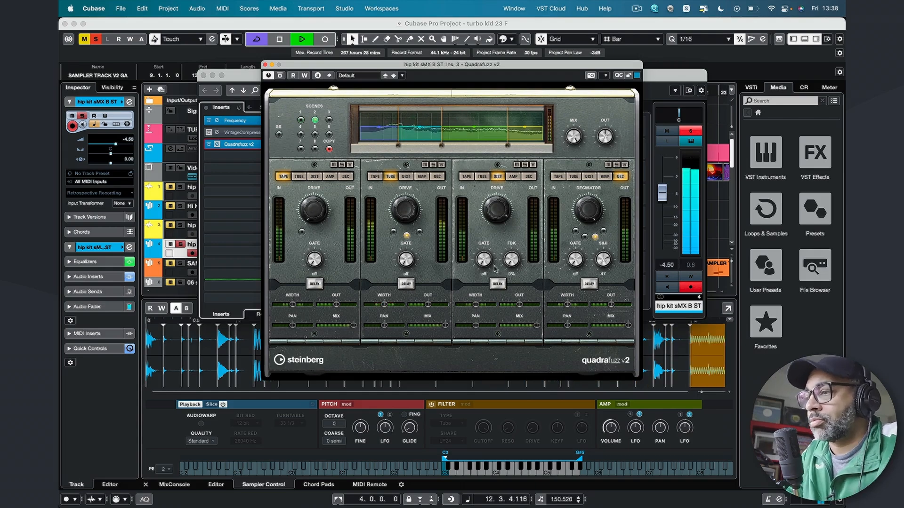
{"action": "left_click", "coordinate": [588, 284]}
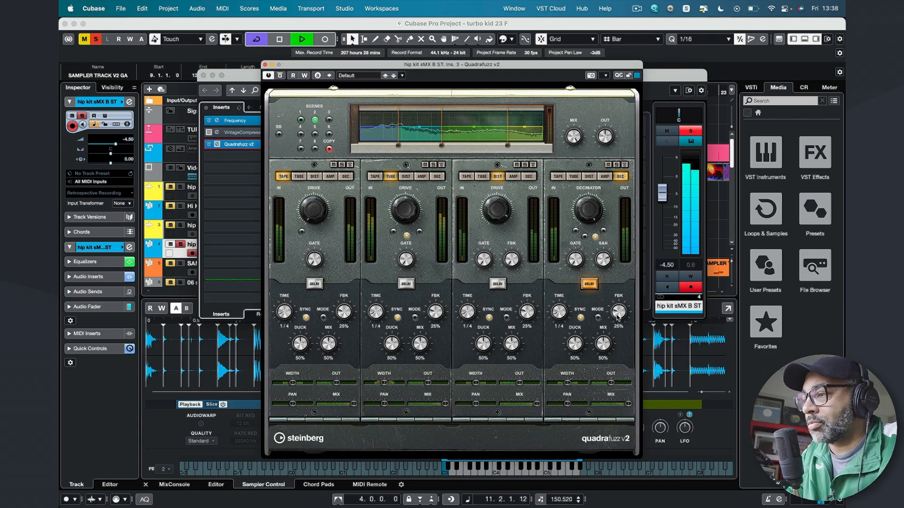
{"action": "left_click_drag", "start_coordinate": [618, 316], "coordinate": [618, 295]}
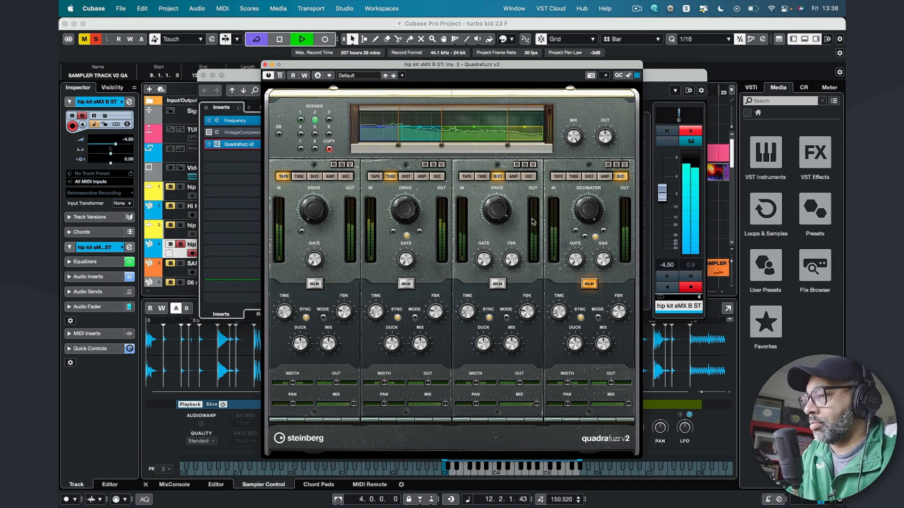
{"action": "key", "text": "space"}
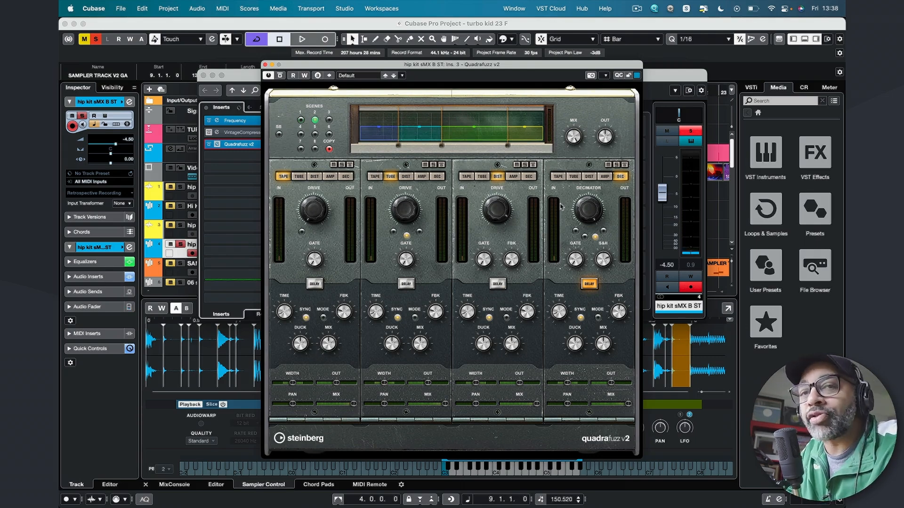
- Lower the plug-in's overall Mix and fine-tune it while listening to the drum loop, finishing with playback stopped
{"action": "mouse_move", "coordinate": [575, 136]}
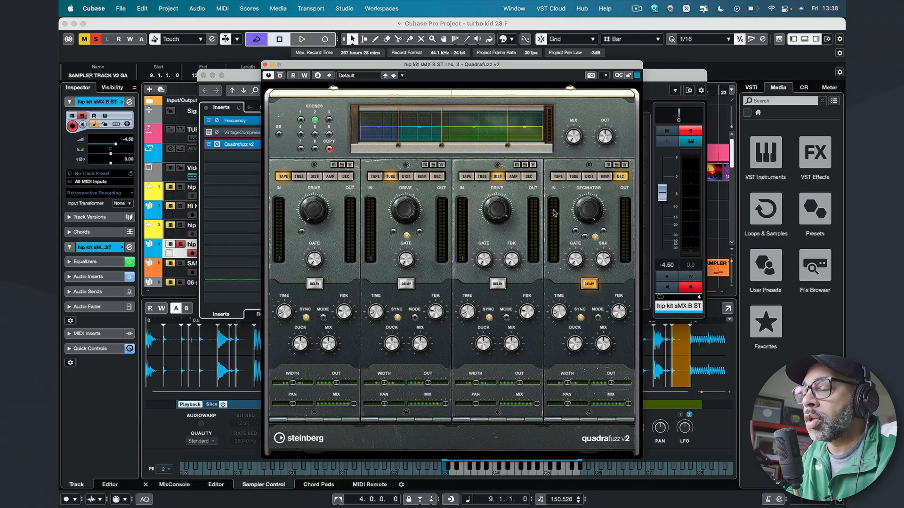
{"action": "key", "text": "space"}
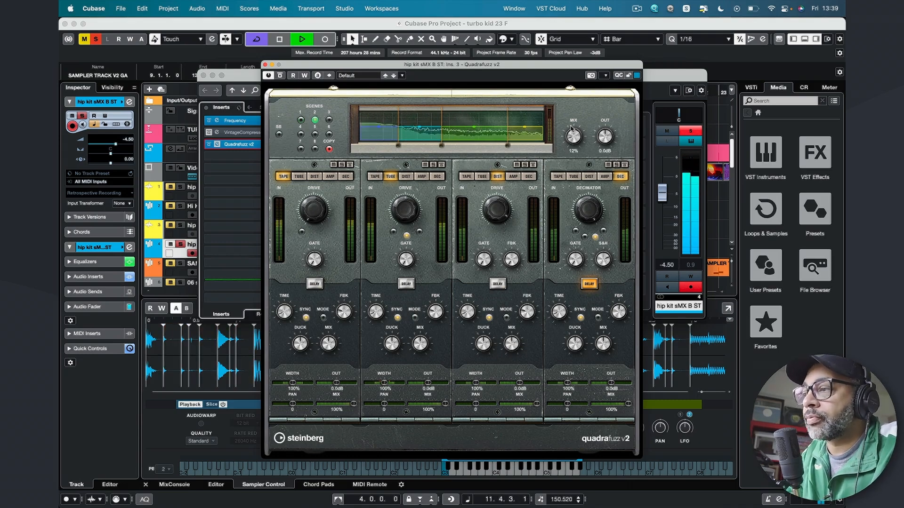
{"action": "left_click_drag", "start_coordinate": [572, 123], "coordinate": [572, 118]}
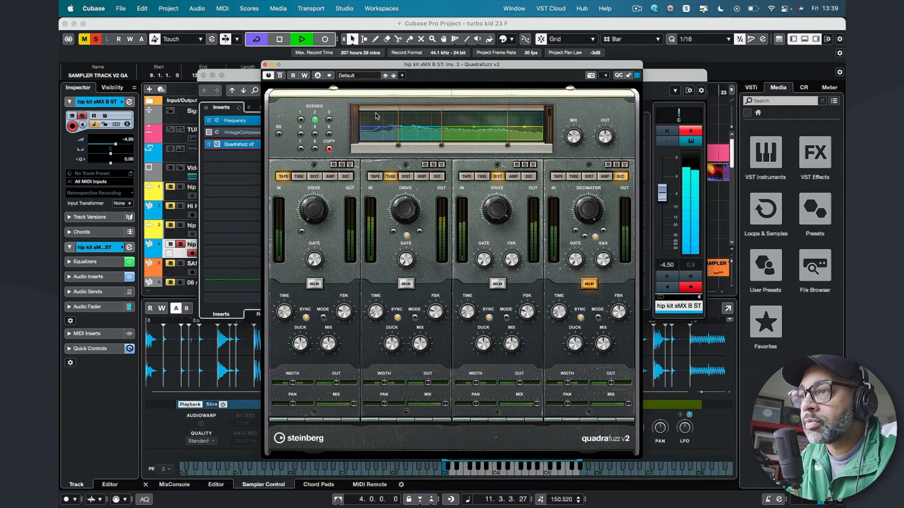
{"action": "key", "text": "space"}
- Compare the drum loop with Quadrafuzz v2 bypassed and active during playback
{"action": "left_click", "coordinate": [280, 75]}
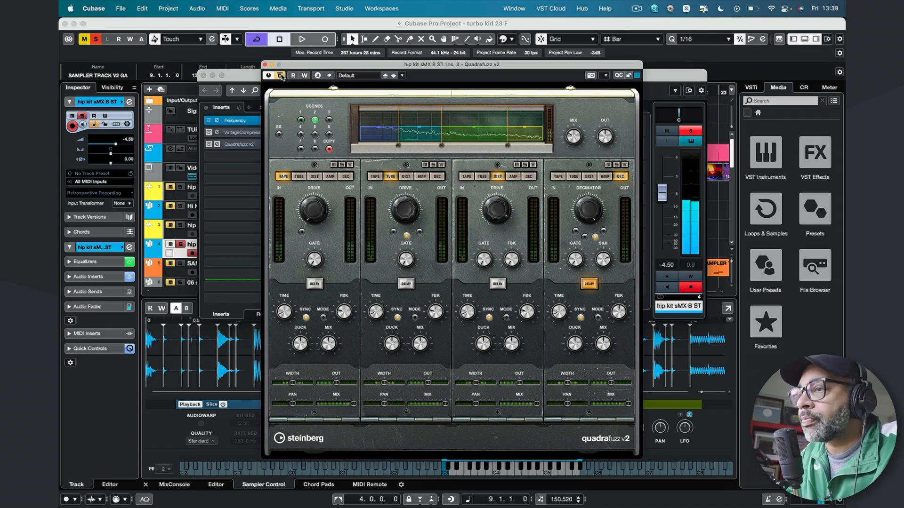
{"action": "key", "text": "space"}
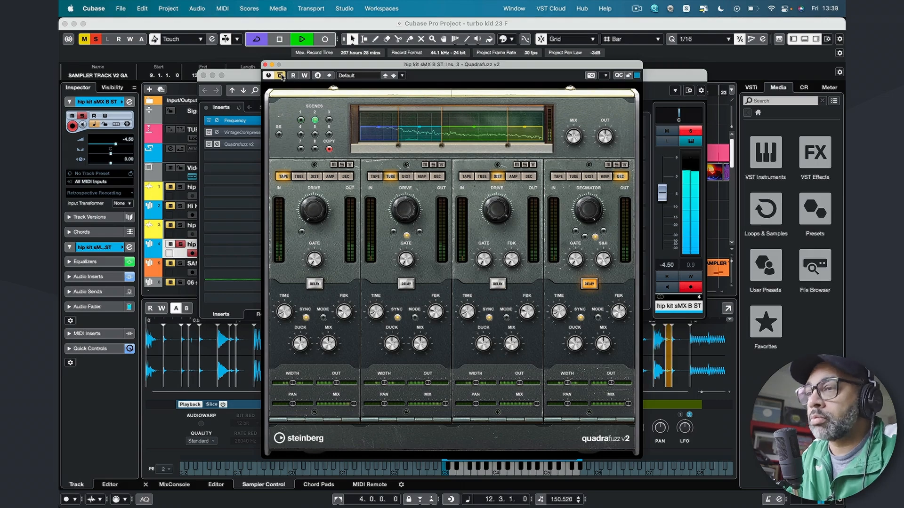
{"action": "left_click", "coordinate": [281, 76]}
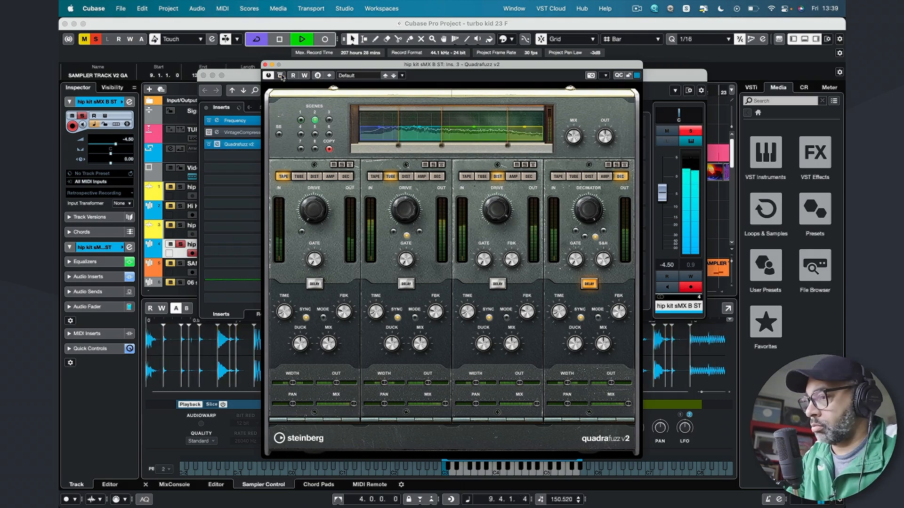